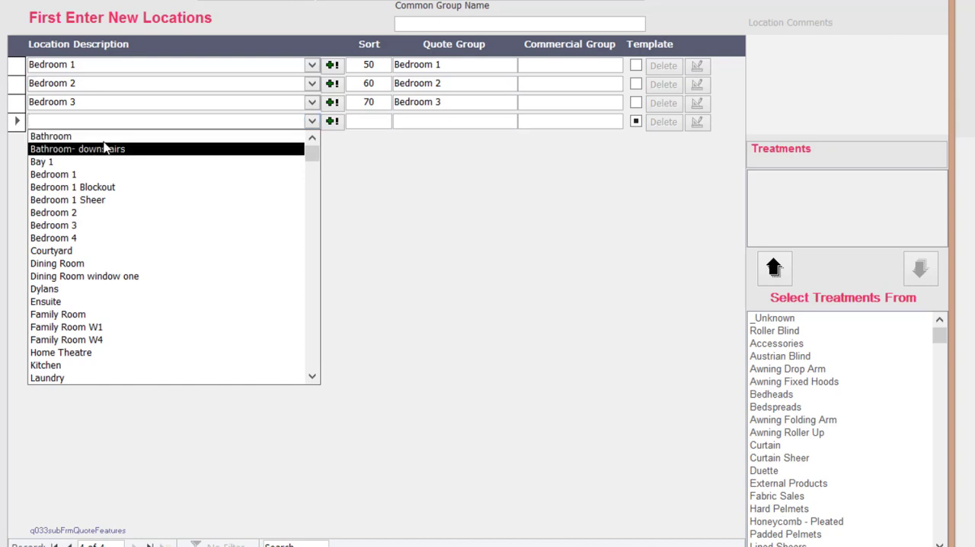
- Add a Bathroom location, and set the quote group of Bedroom 1, Bedroom 2 and Bedroom 3 to Bedroom
click(99, 137)
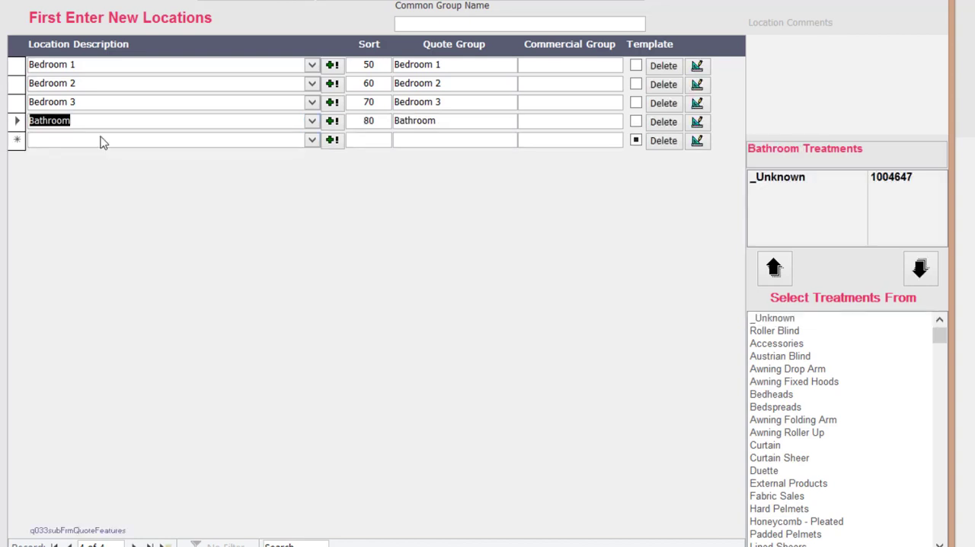
click(457, 64)
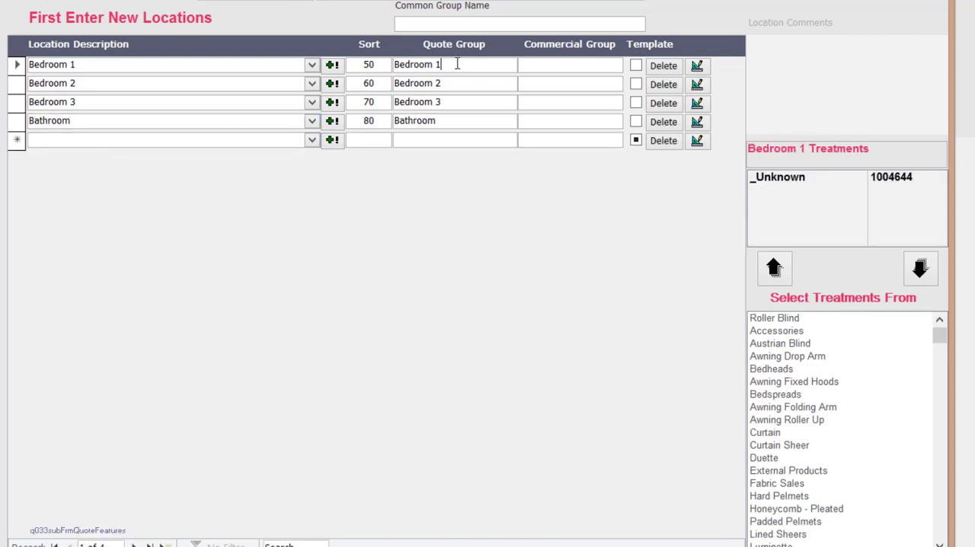
key(BackSpace)
click(447, 84)
key(BackSpace)
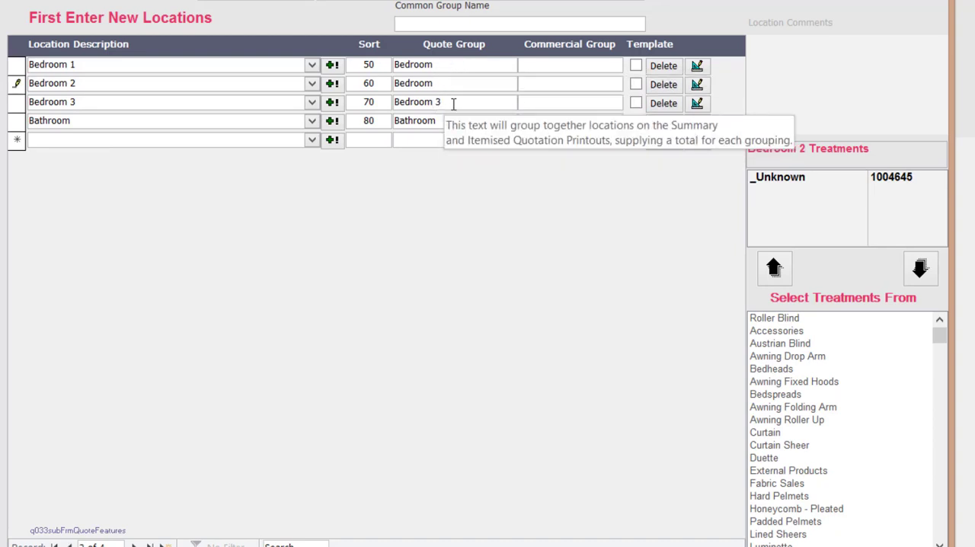
click(453, 103)
key(BackSpace)
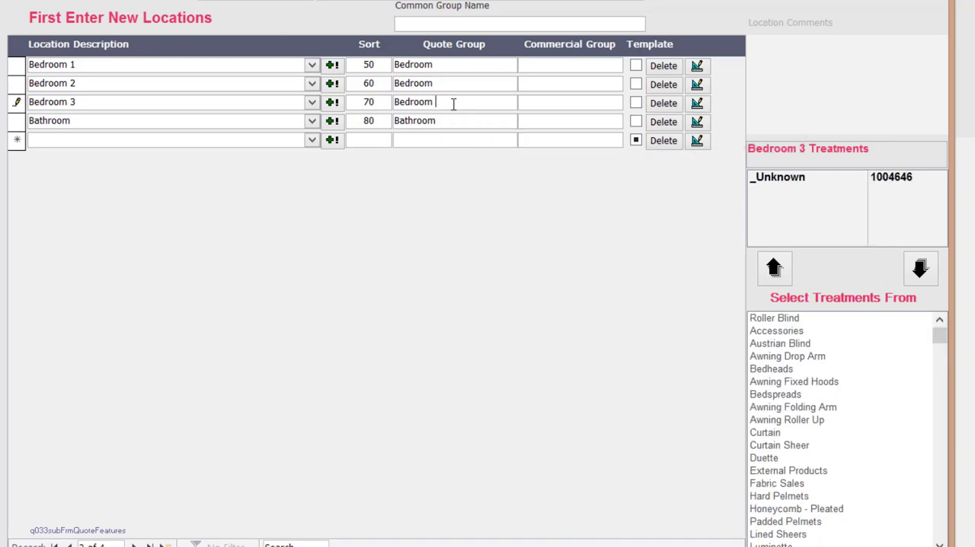
- Open the additional measurements for Bedroom 1 and set its inside width to 1600 and inside drop to 2130
click(17, 64)
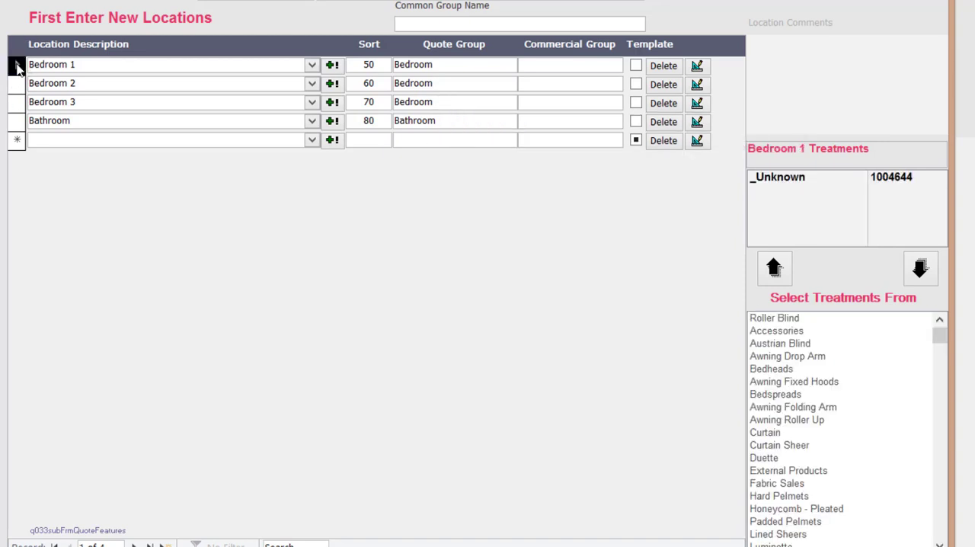
click(697, 68)
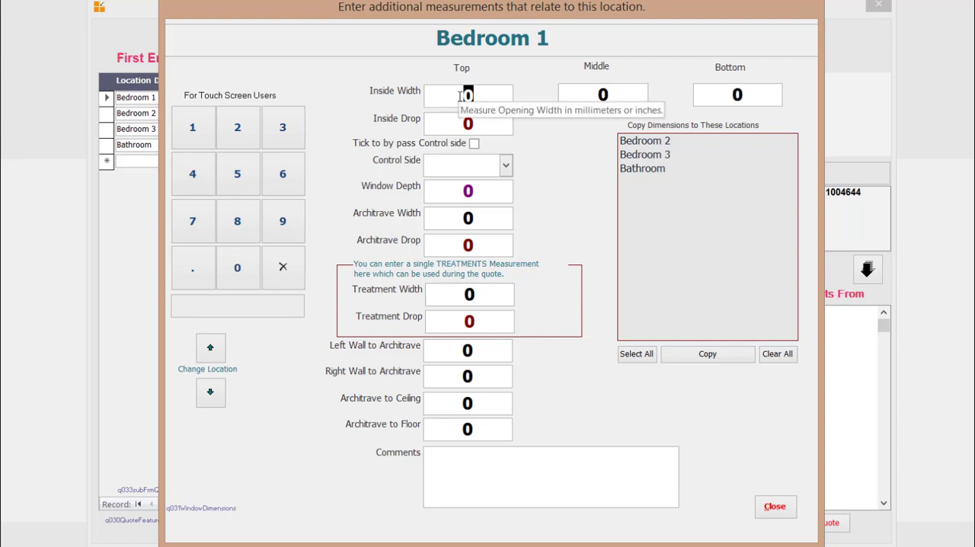
text(1600)
key(Tab)
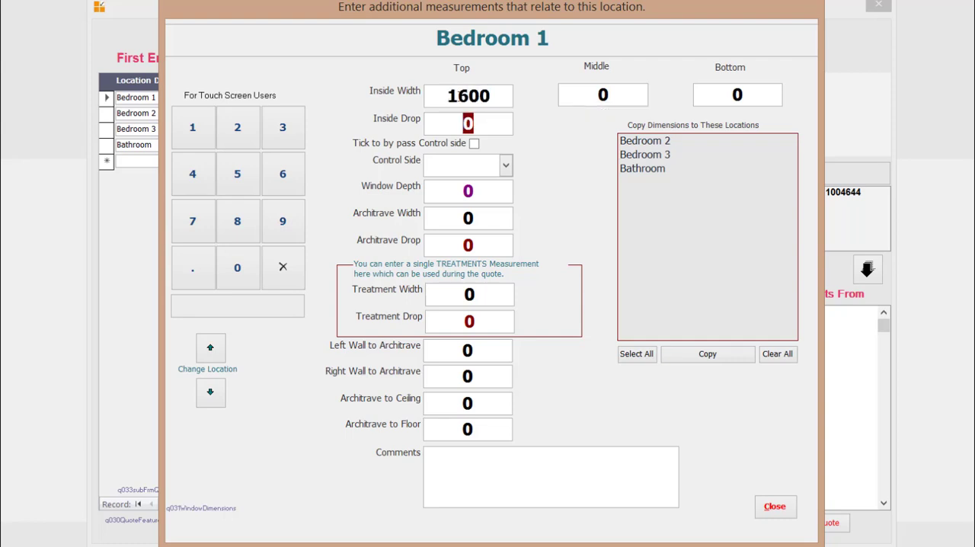
text(2130)
key(Tab)
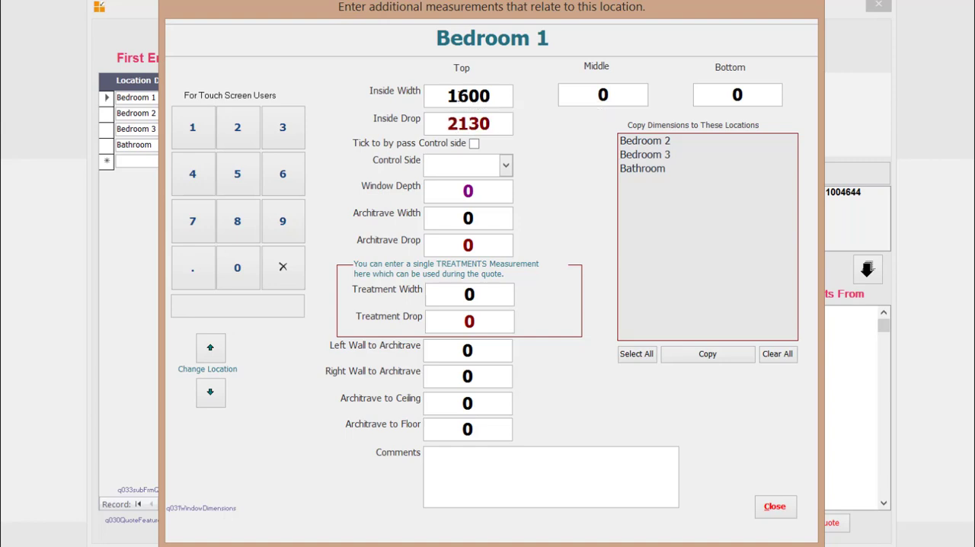
- Set Bedroom 1's control side to Left, architrave width to 1800 and architrave drop to 2330
click(505, 166)
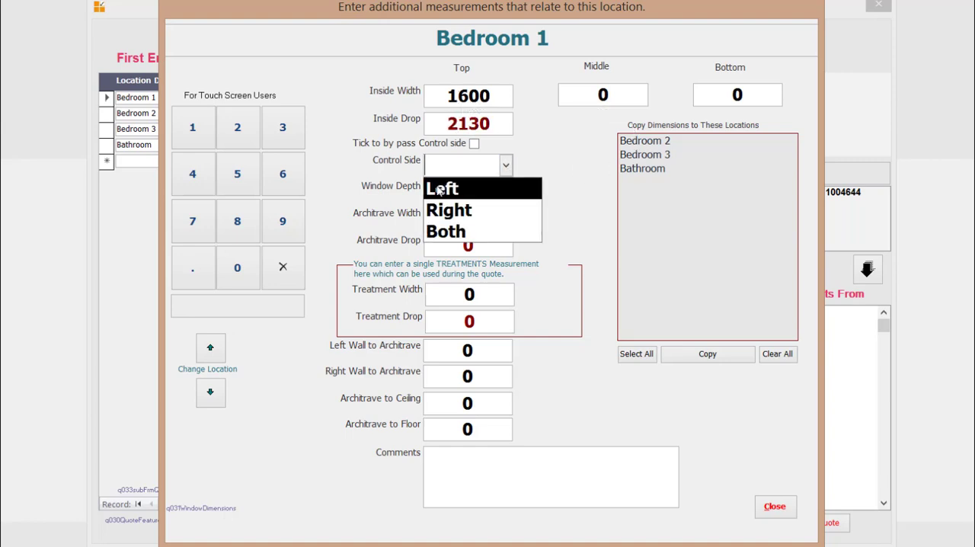
click(440, 190)
click(456, 217)
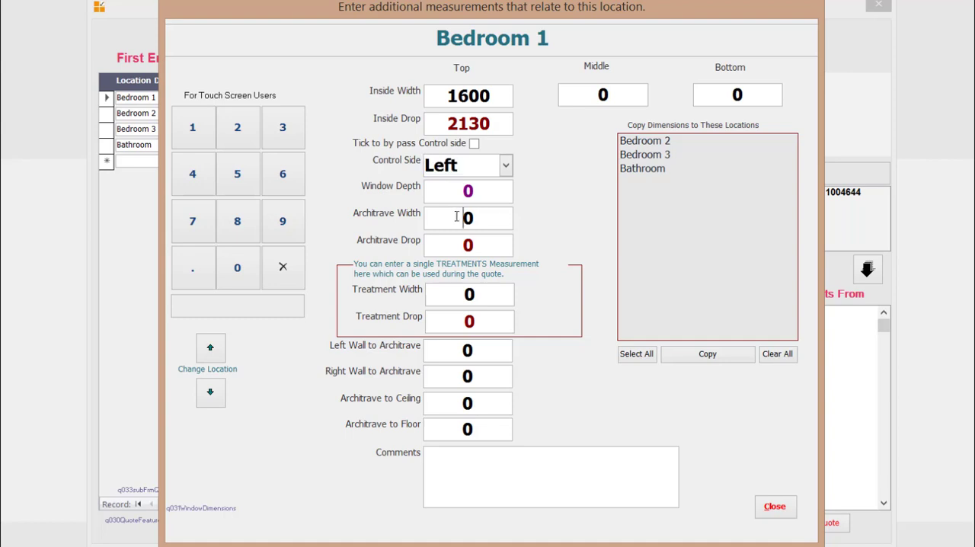
drag(457, 217, 495, 217)
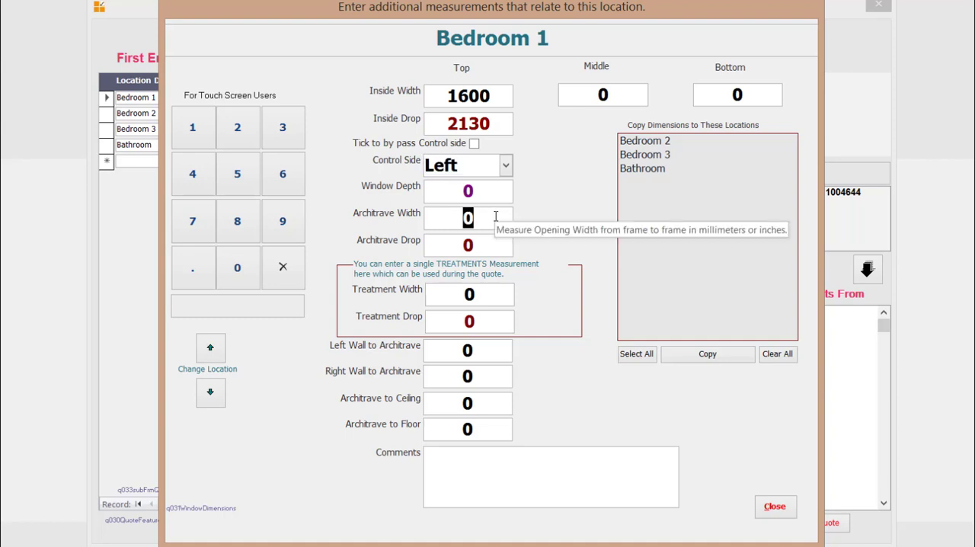
text(1800)
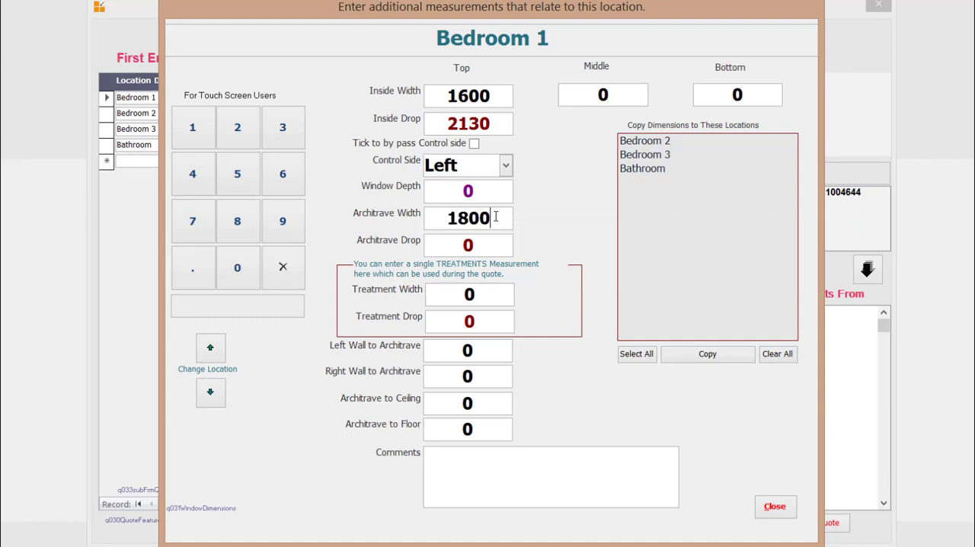
key(Tab)
text(2330)
key(Tab)
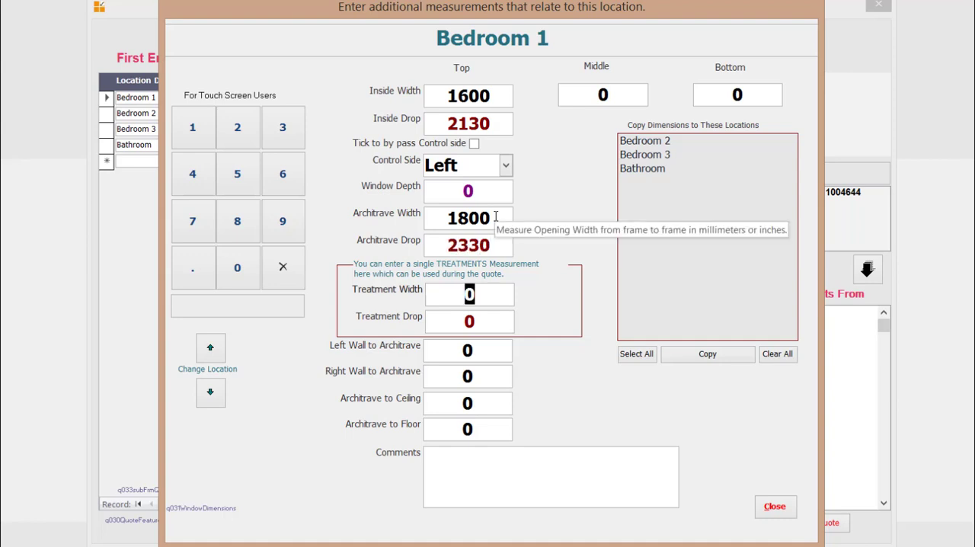
- Copy the Bedroom 1 dimensions to Bedroom 2 and Bedroom 3
click(658, 143)
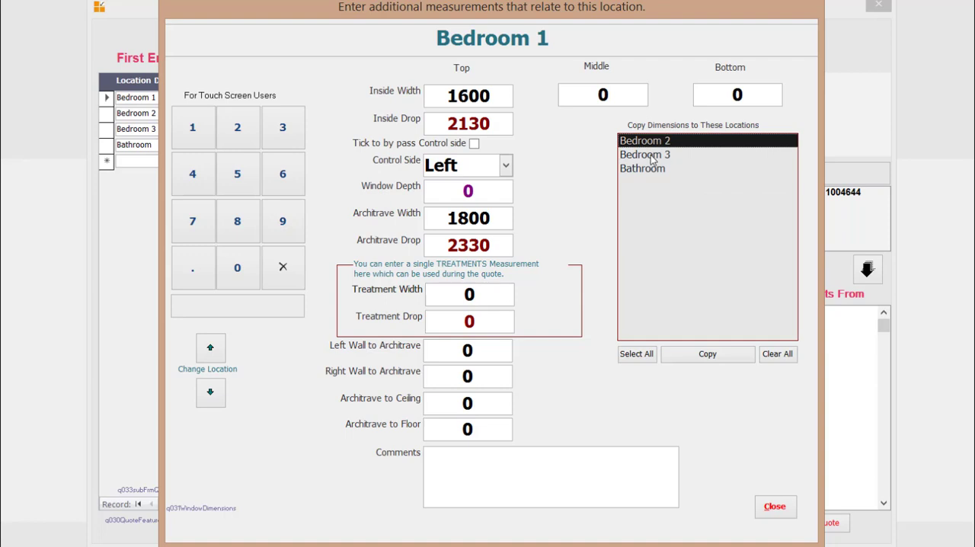
click(652, 156)
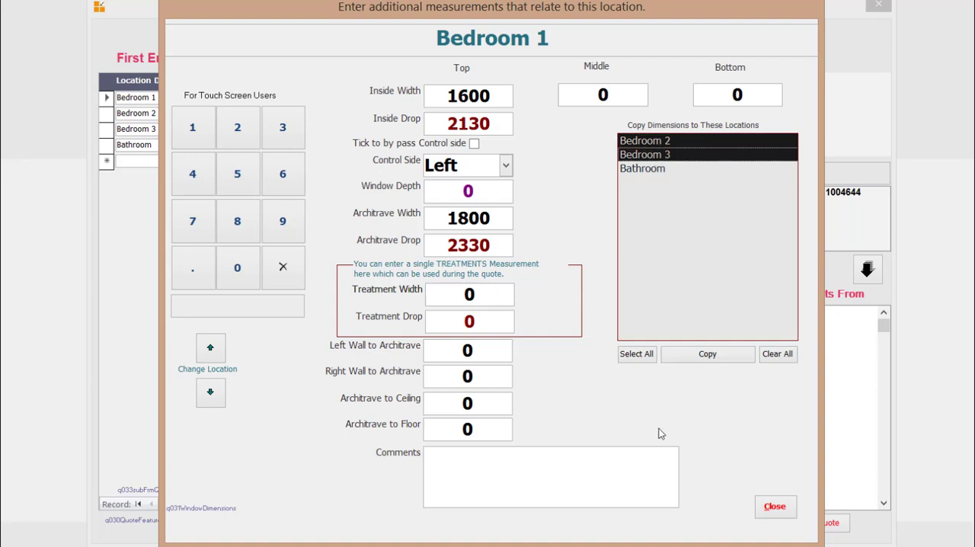
click(708, 355)
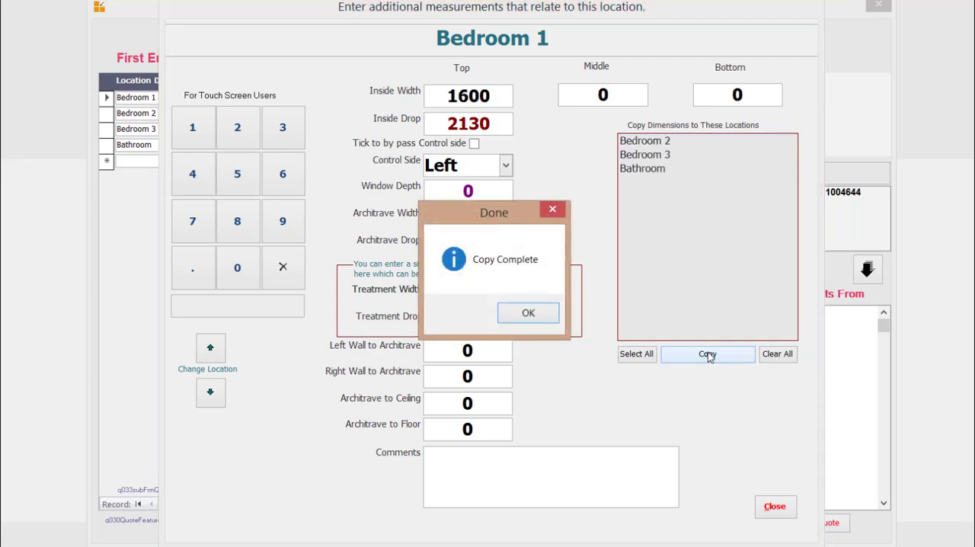
click(533, 318)
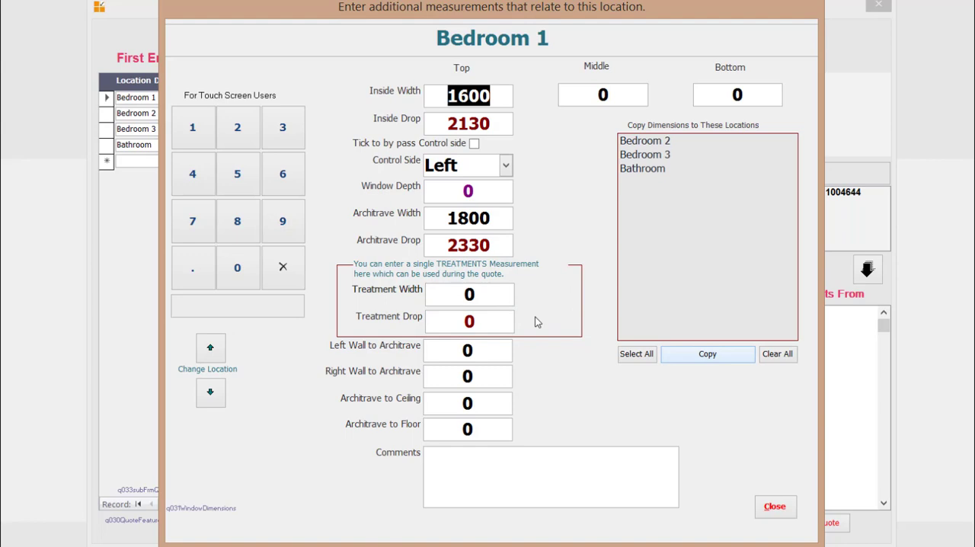
- Switch to the Bathroom measurements and set the inside width to 1200 and inside drop to 1400
click(216, 391)
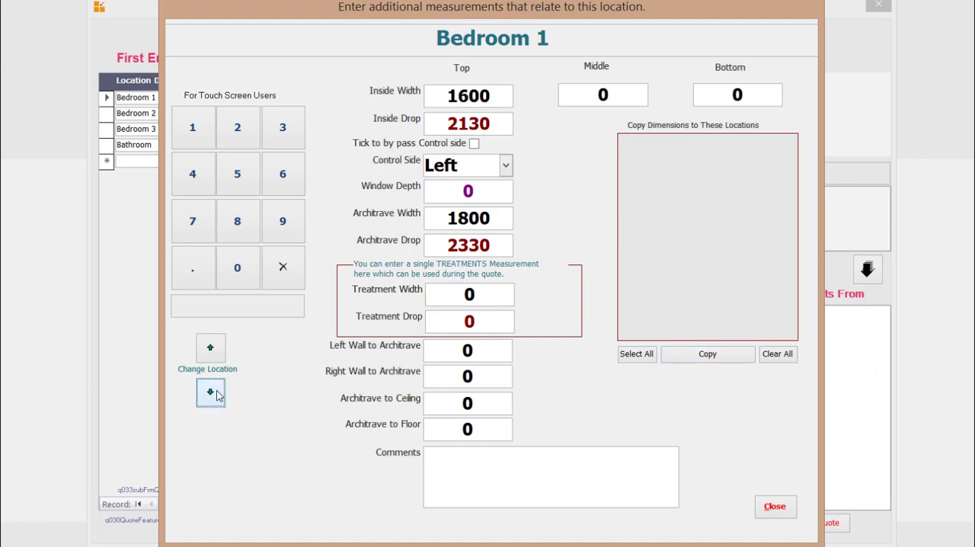
click(217, 391)
click(216, 393)
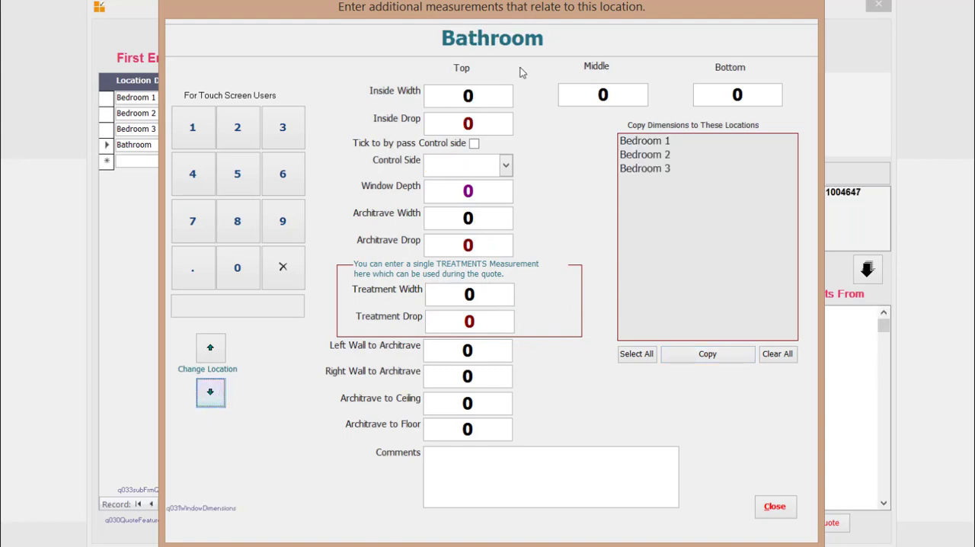
click(463, 95)
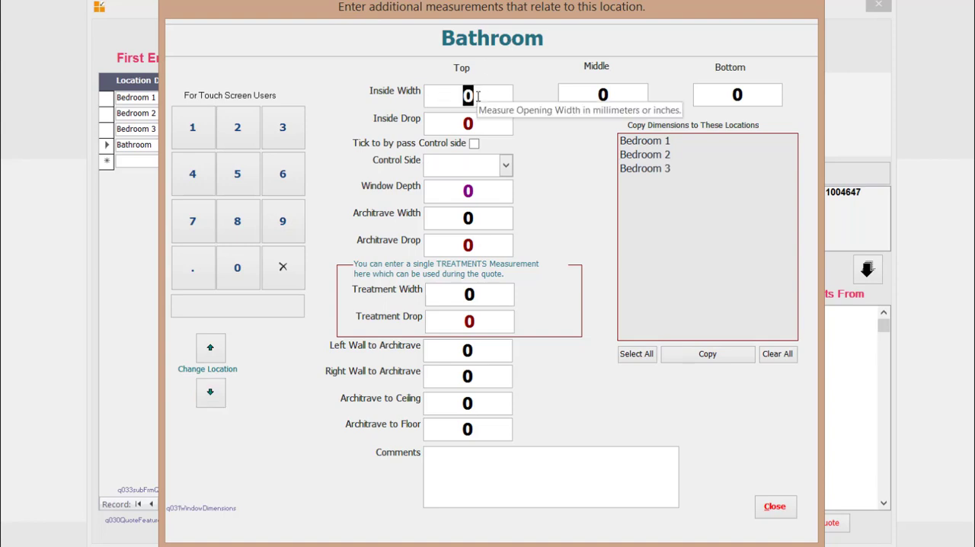
text(1200)
key(Tab)
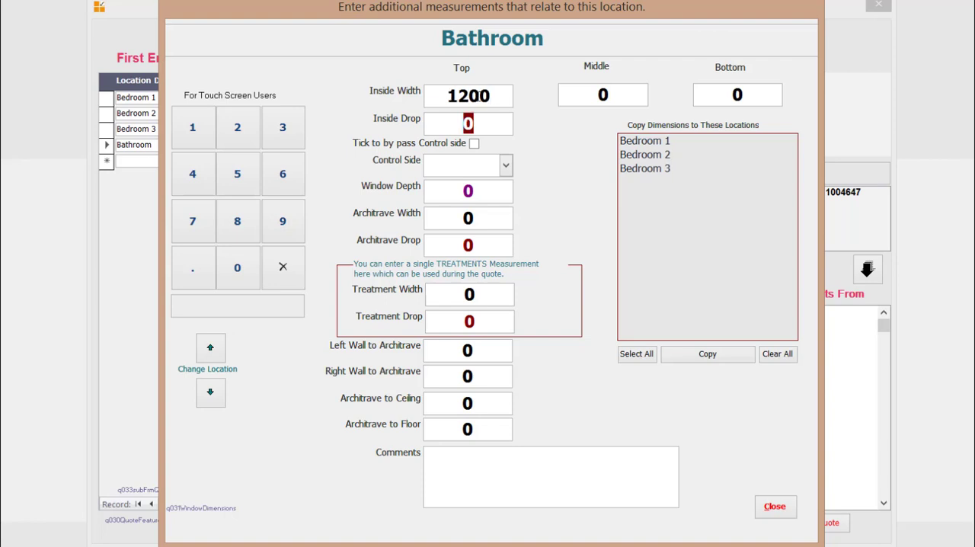
text(1400)
key(Tab)
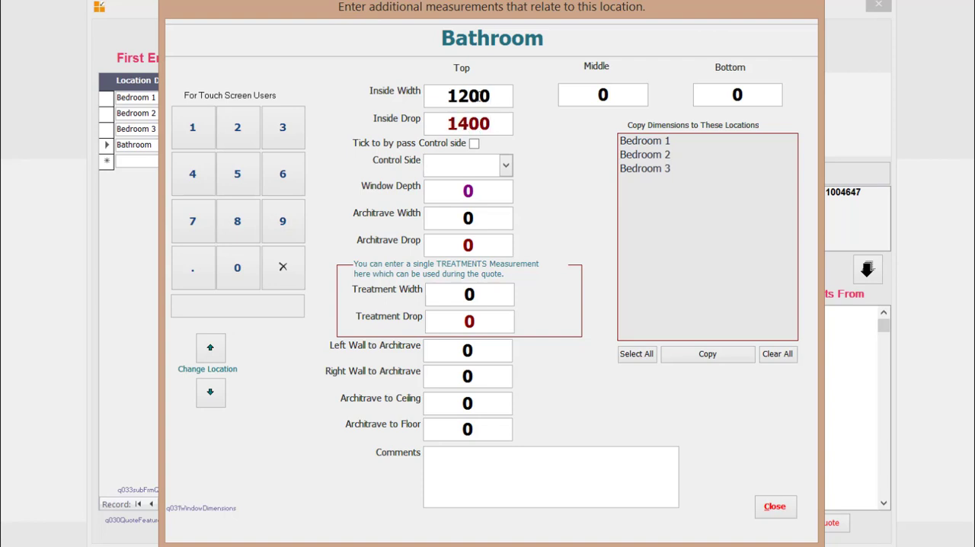
- Set the Bathroom's control side to Left, architrave width to 1400 and architrave drop to 1600, and close the measurements
click(506, 165)
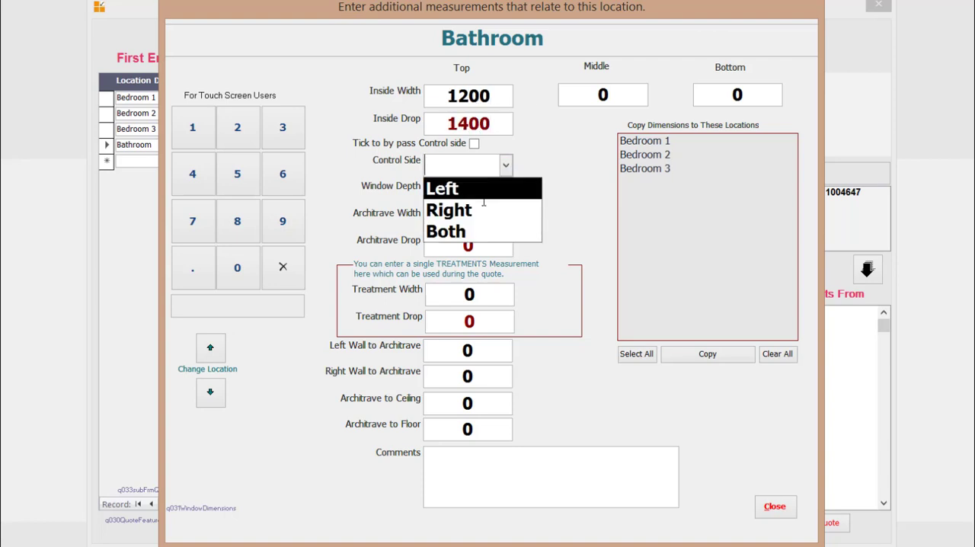
click(483, 191)
click(463, 216)
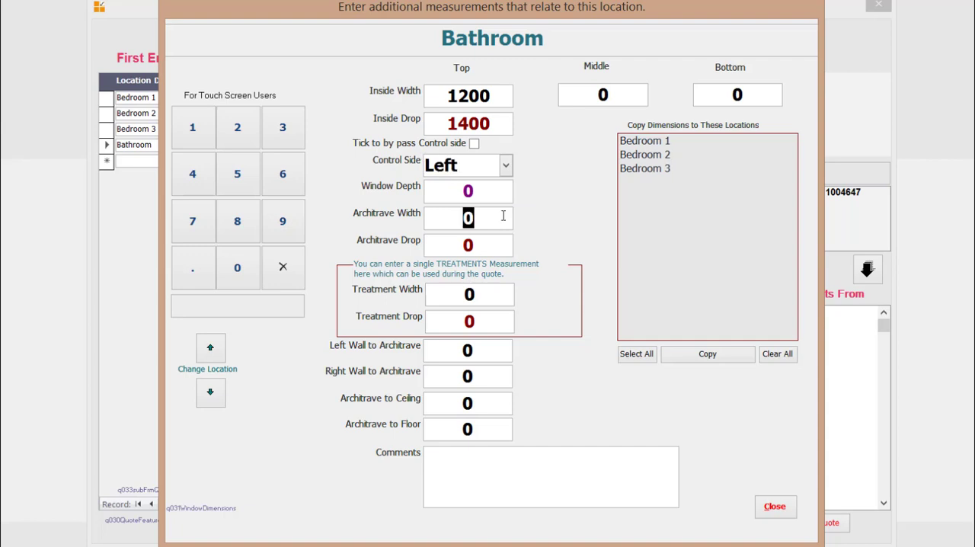
text(1400)
key(Tab)
text(1600)
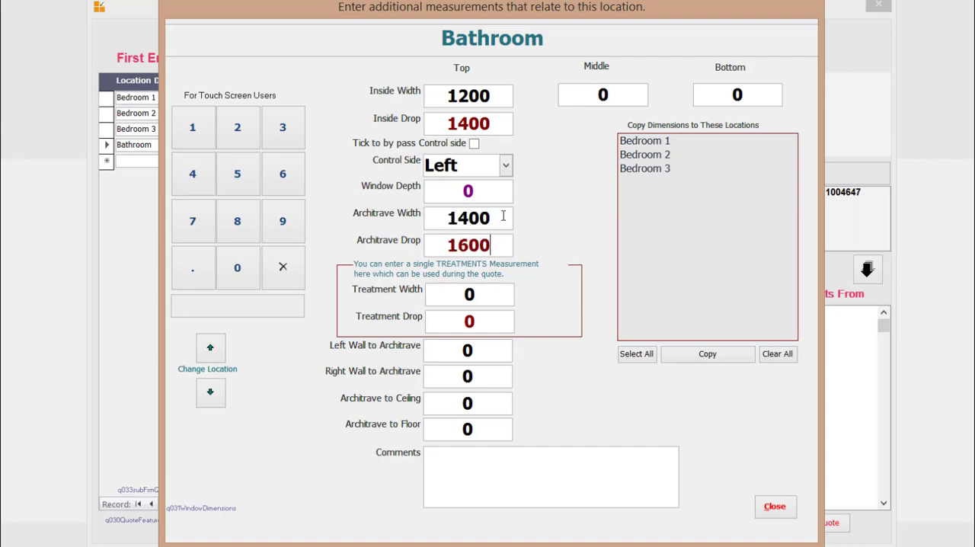
key(Tab)
click(771, 507)
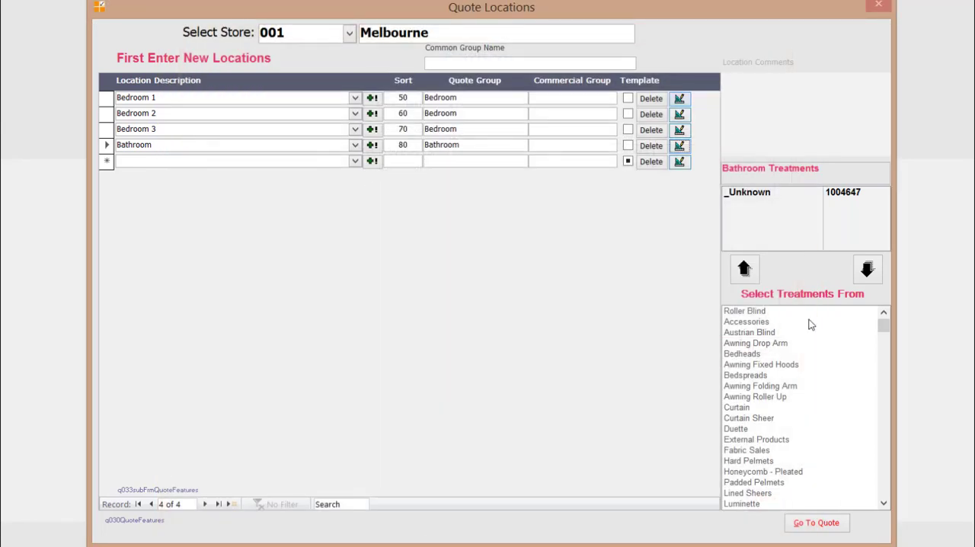
- Add two Roller Blind treatments to Bedroom 1 and go to the quote
click(107, 98)
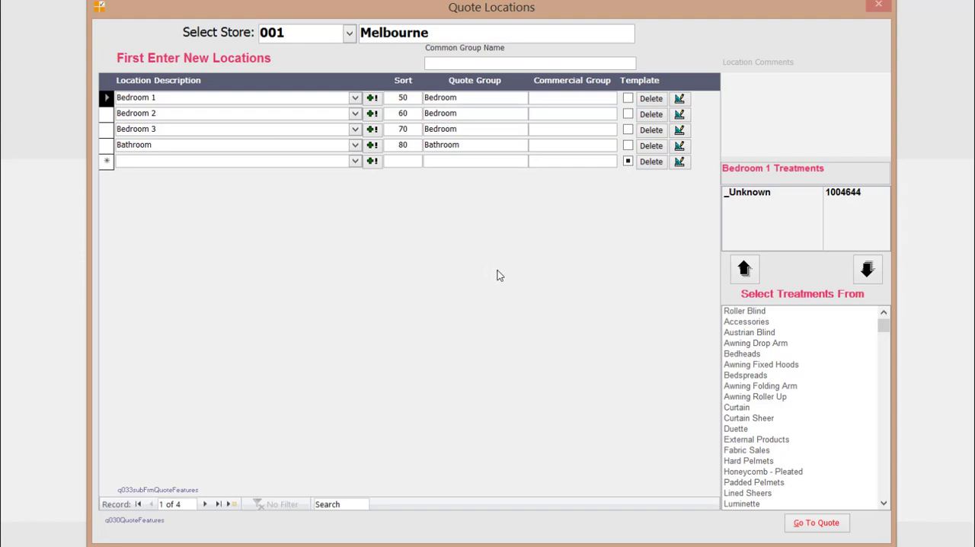
click(742, 310)
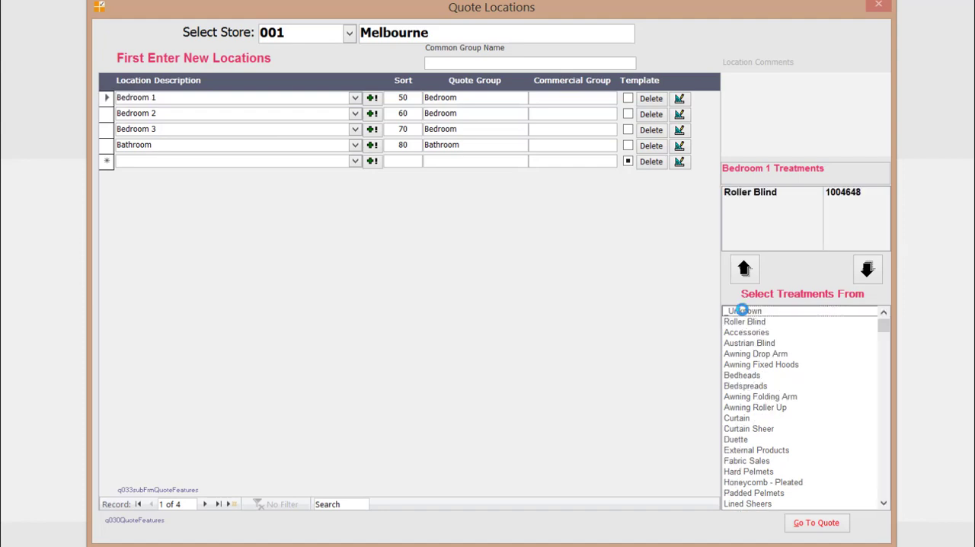
click(745, 323)
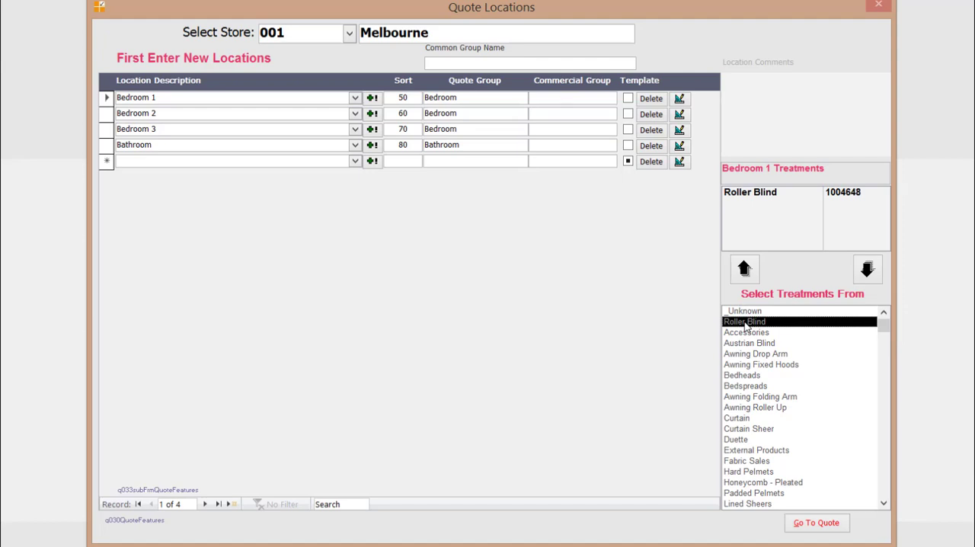
click(106, 102)
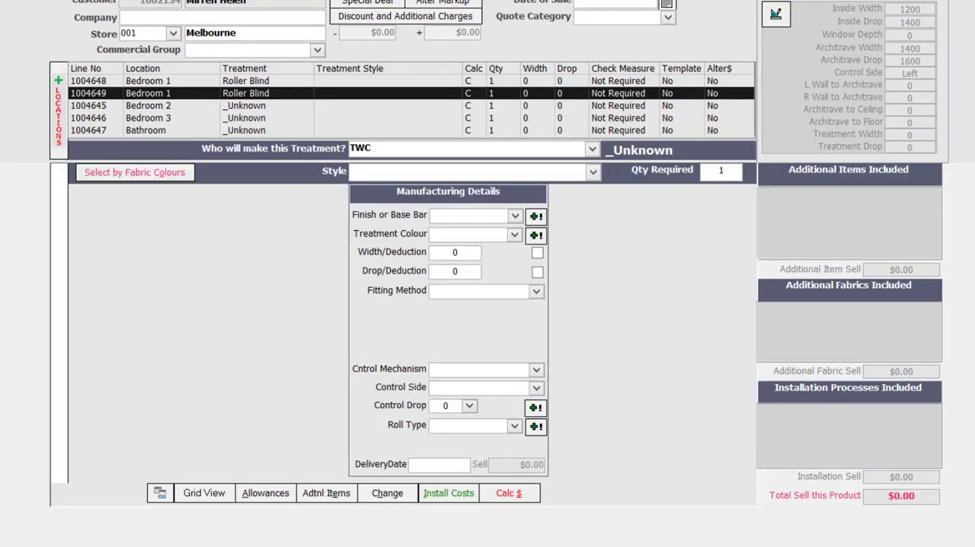
- Assign Luxaflex Showcase as the maker of the first Bedroom 1 roller blind
click(259, 82)
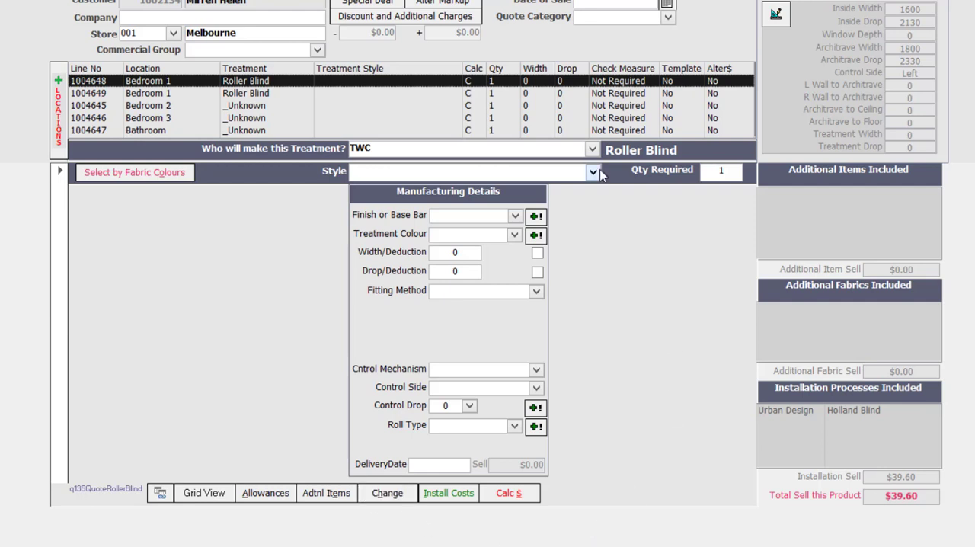
click(593, 150)
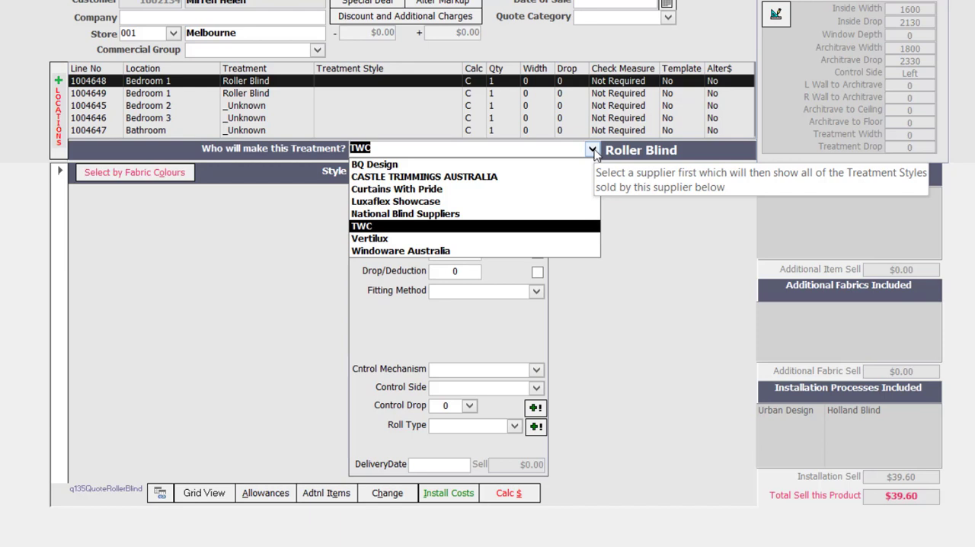
click(579, 201)
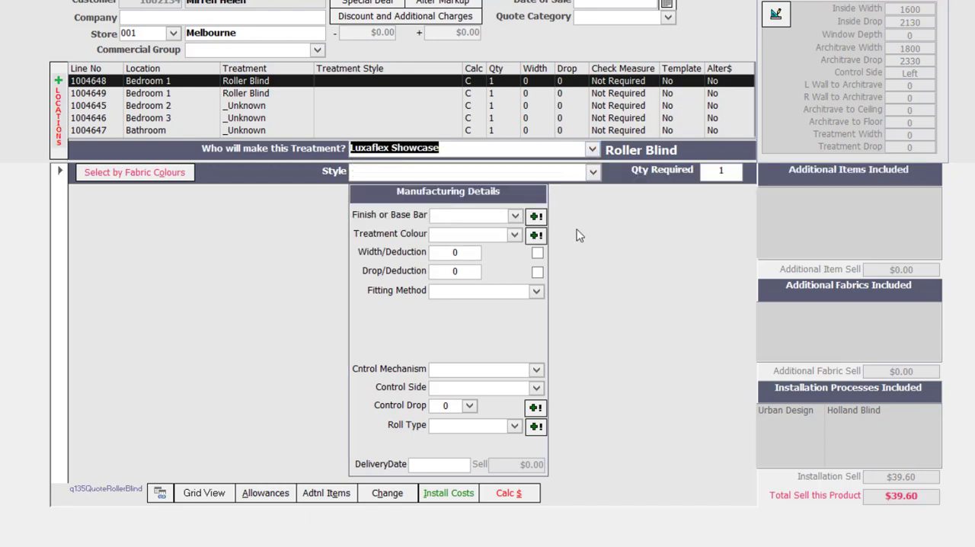
- Set the style of the first Bedroom 1 roller blind to Classic Atmosphere Translucent
click(593, 175)
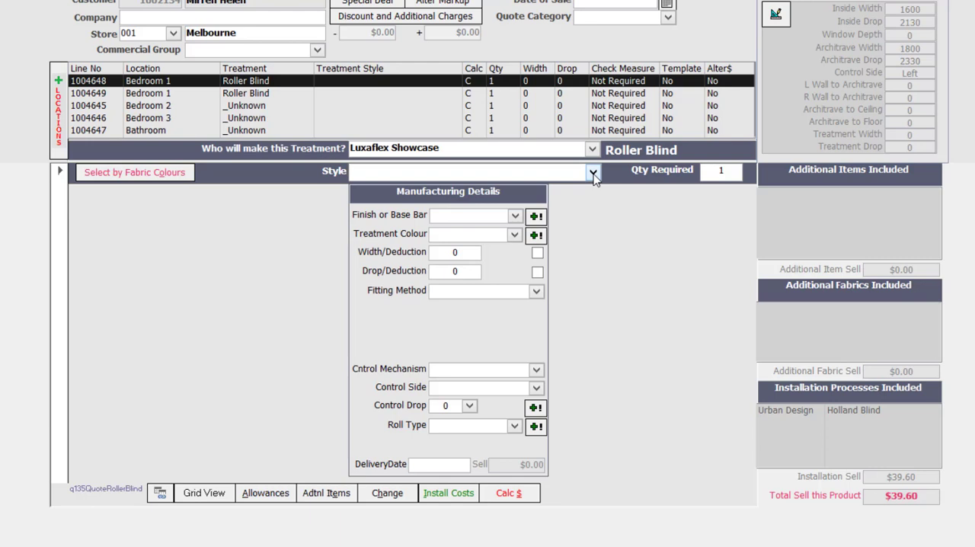
click(593, 174)
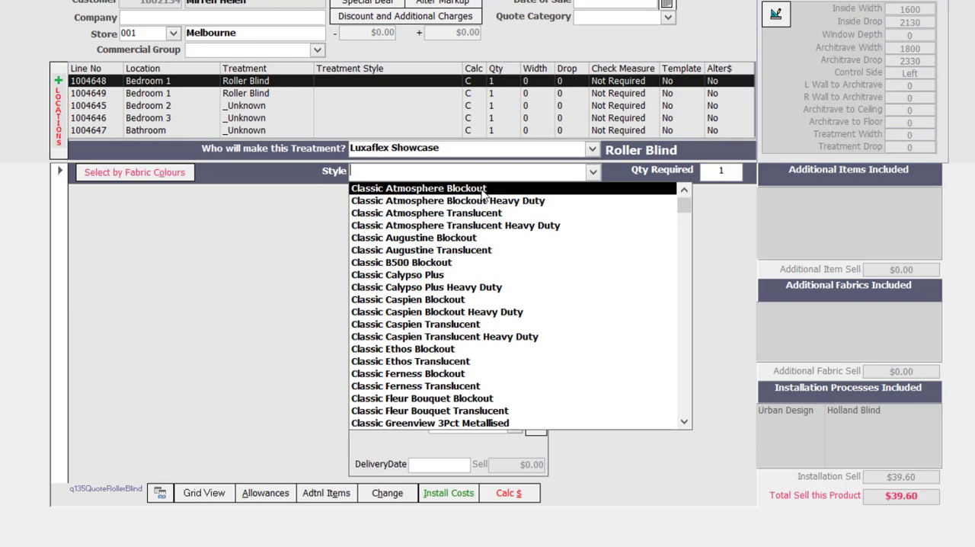
click(485, 215)
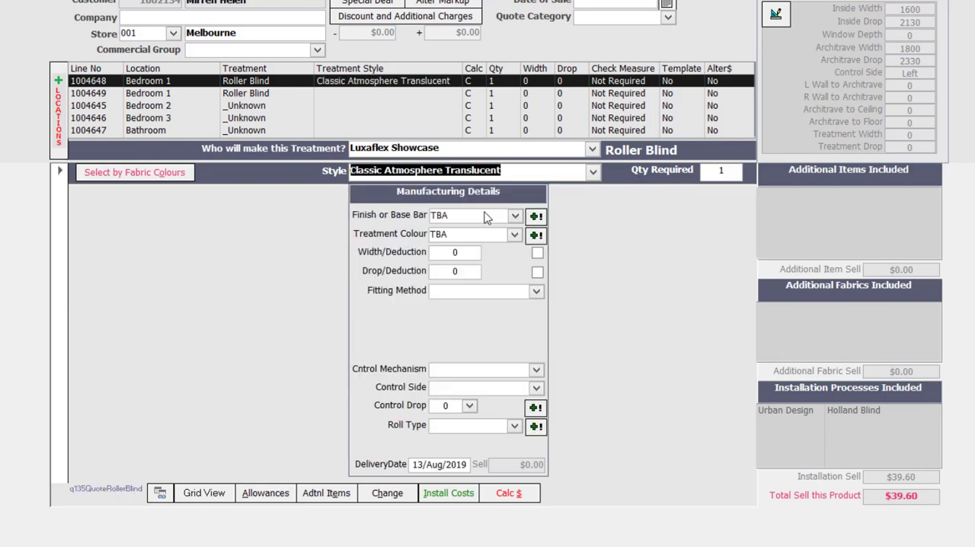
- Give the blind an Oval anodised base bar and Grey colour, and size it to the inside measurements of 1600 by 2130
click(515, 216)
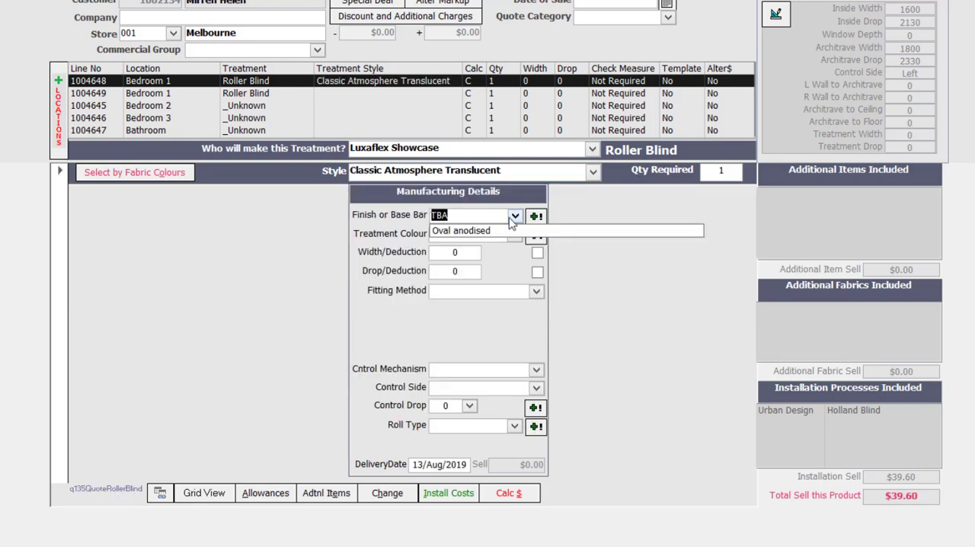
click(505, 229)
click(515, 238)
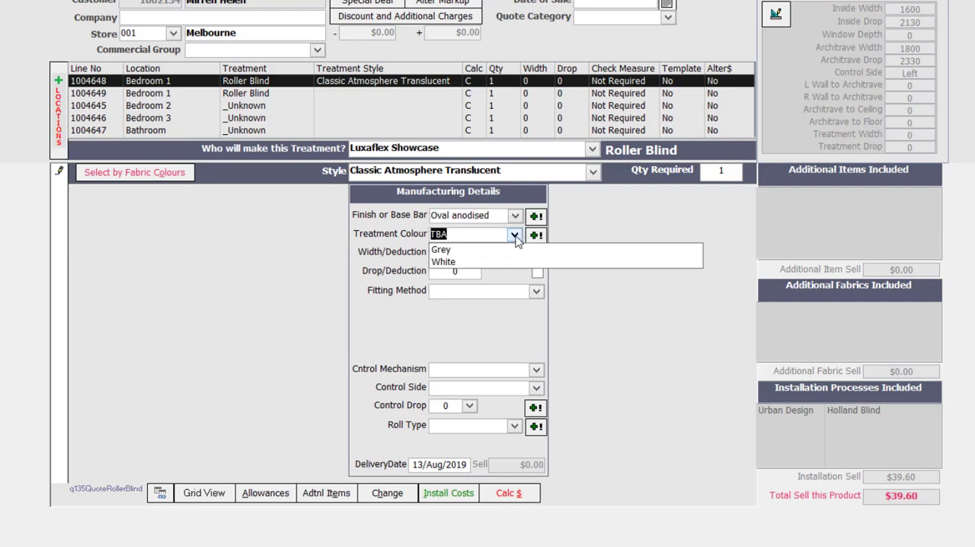
click(503, 251)
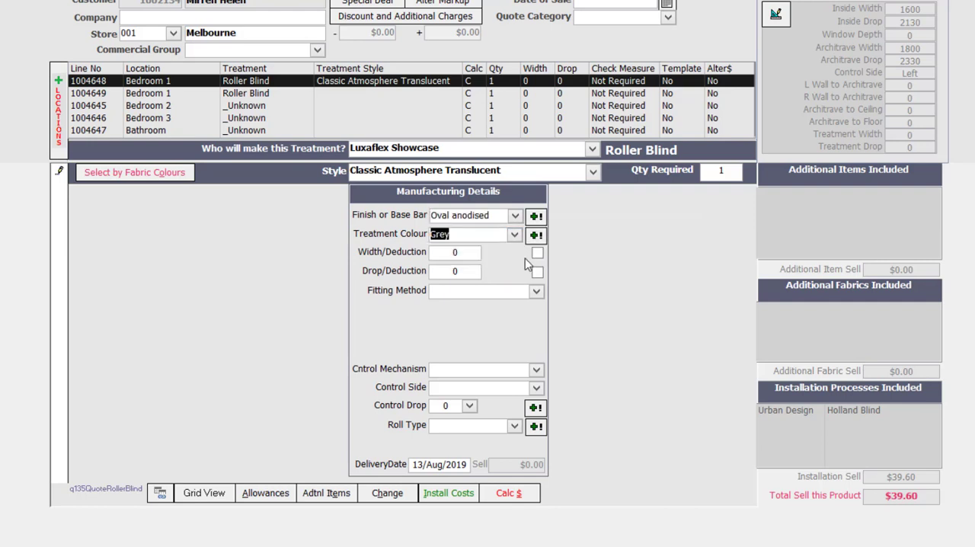
click(468, 252)
double_click(905, 11)
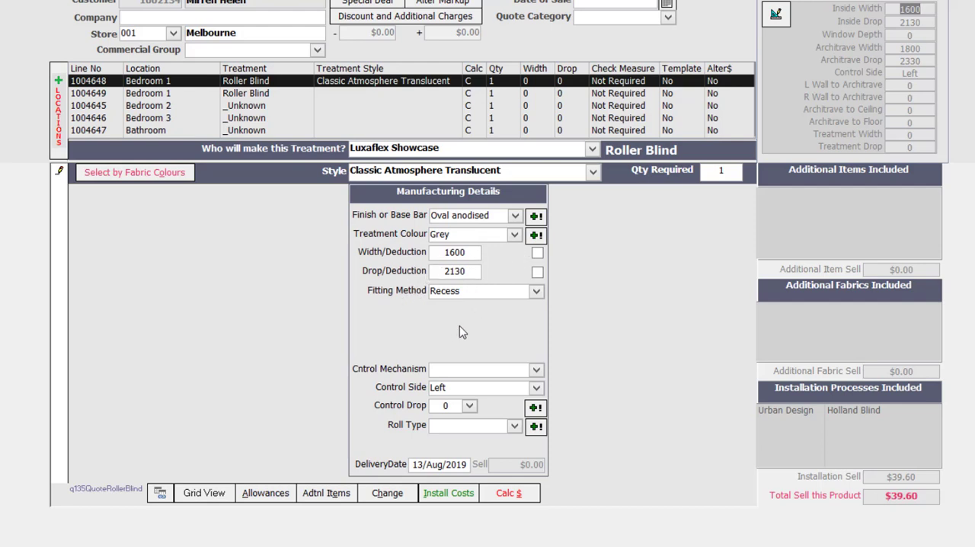
- Set the blind's control mechanism to Chain Metal Stainless Steel, control drop to 1000 and roll type to Standard
click(536, 368)
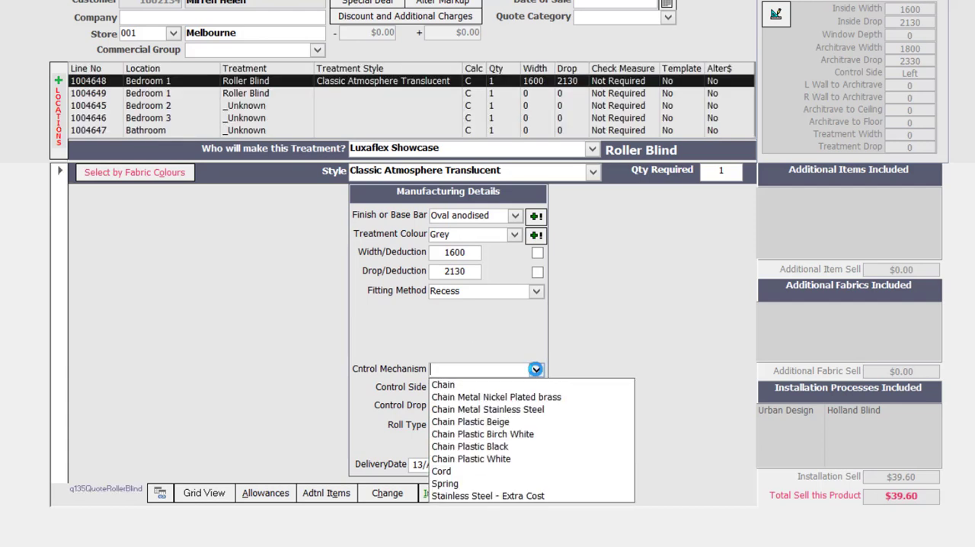
click(533, 410)
click(469, 406)
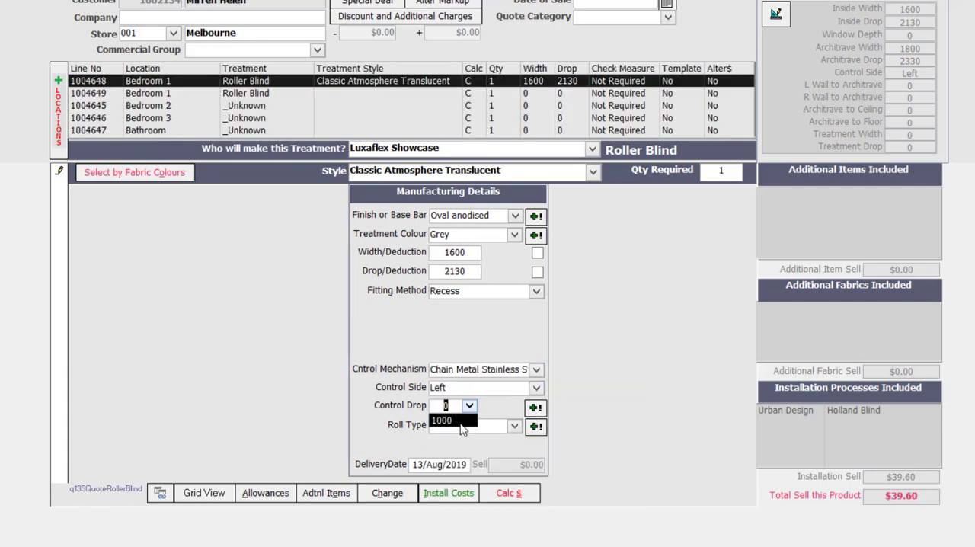
click(460, 422)
click(515, 426)
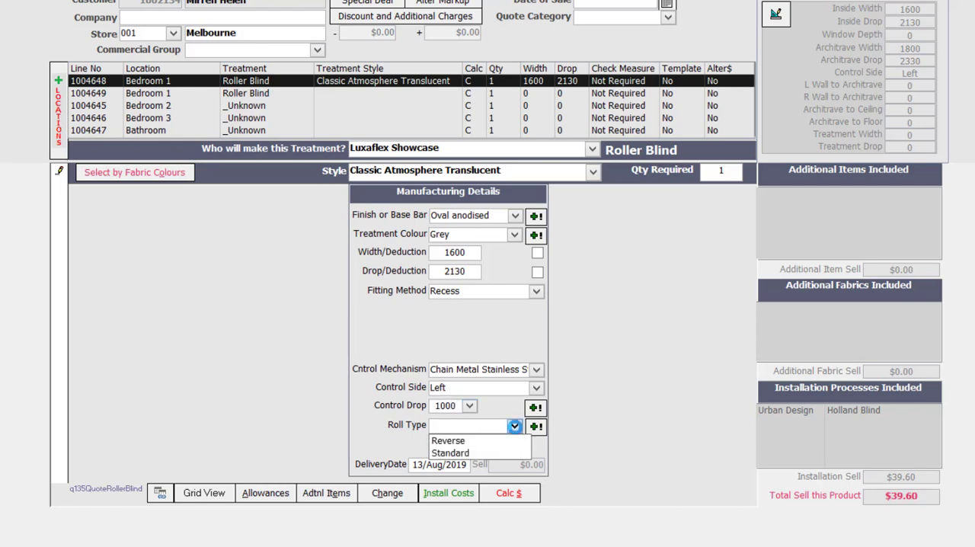
click(470, 454)
- Calculate the price of the first Bedroom 1 blind and review its installation costs
click(506, 493)
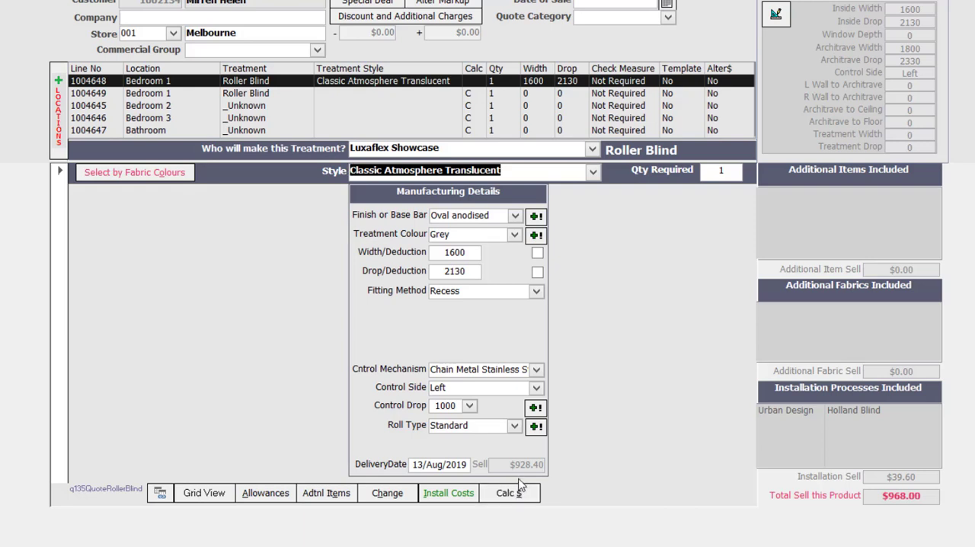
click(448, 493)
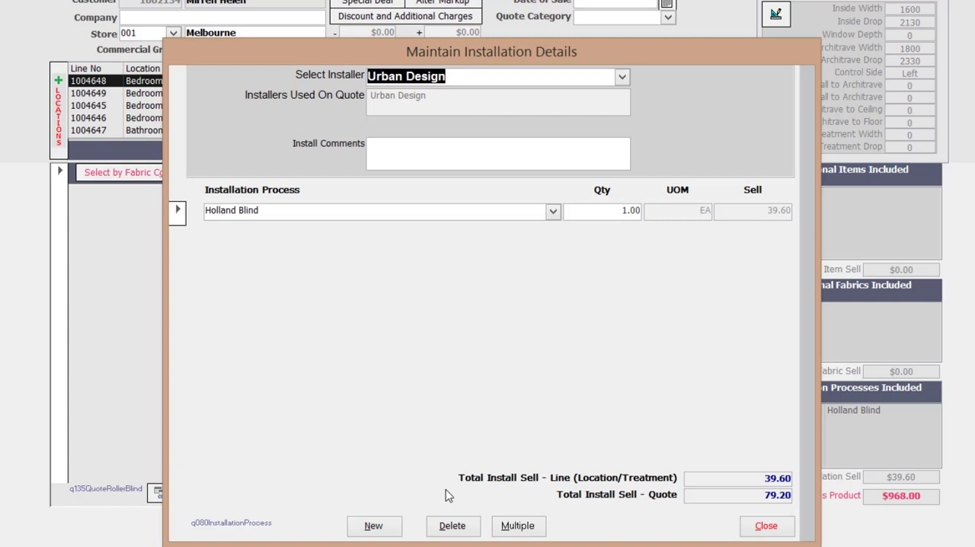
click(760, 526)
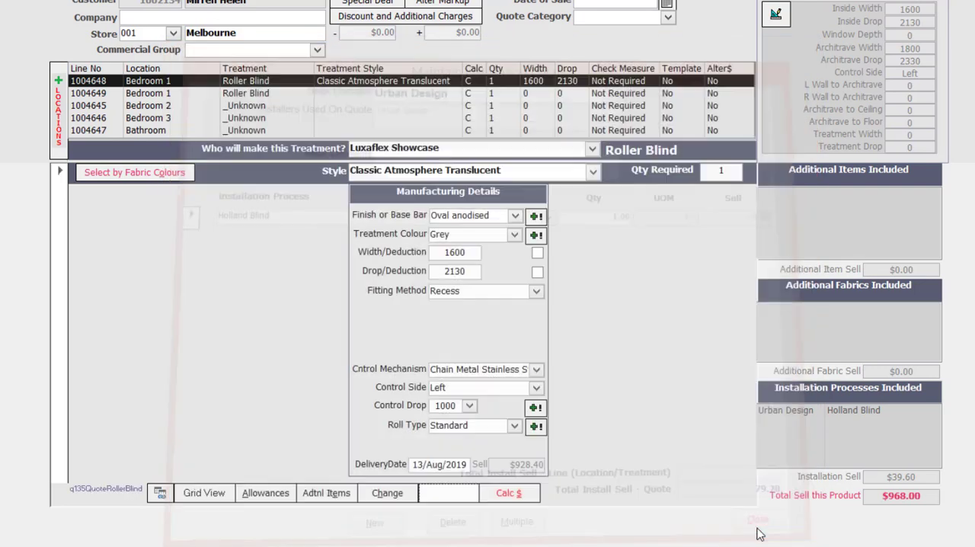
- Assign Luxaflex Showcase as maker of the second Bedroom 1 roller blind and set its style to Classic Atmosphere Blockout
click(256, 93)
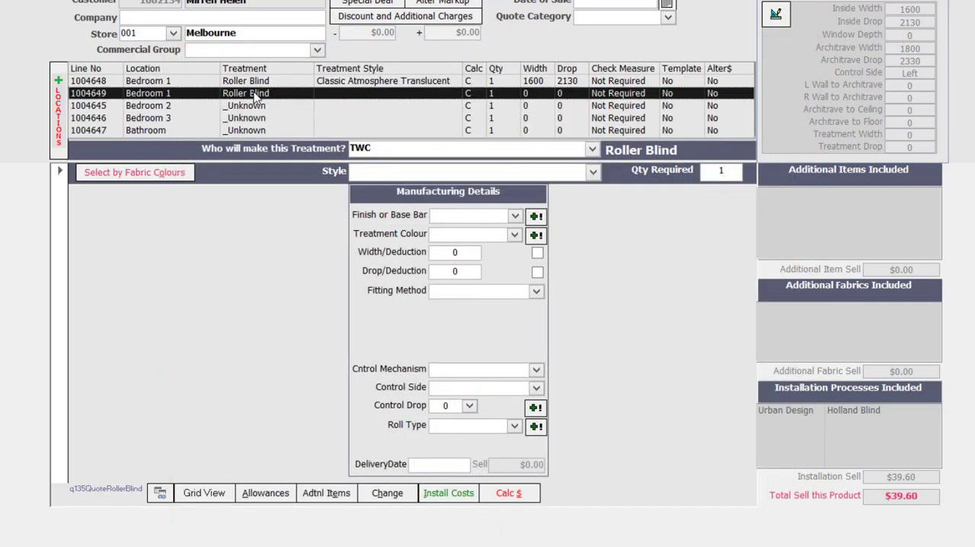
click(592, 149)
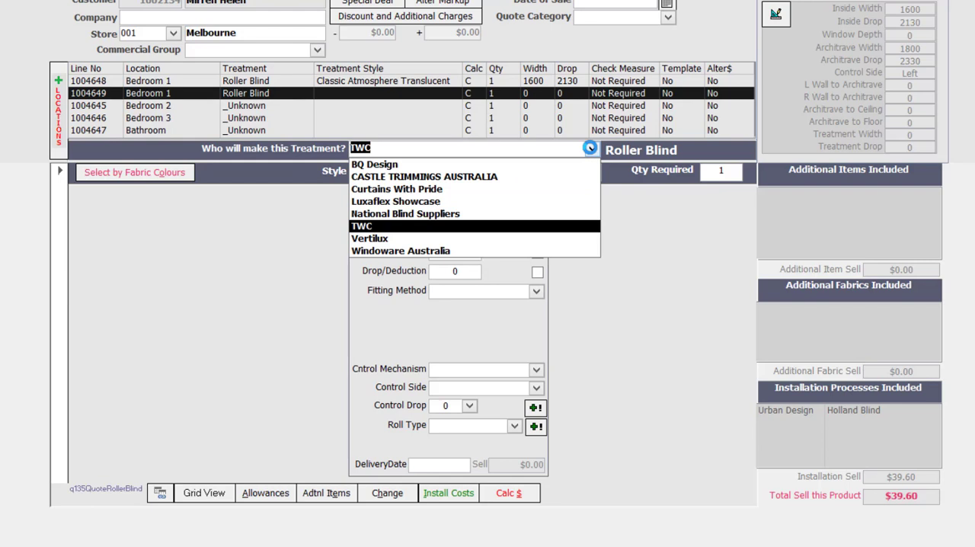
click(475, 203)
click(595, 176)
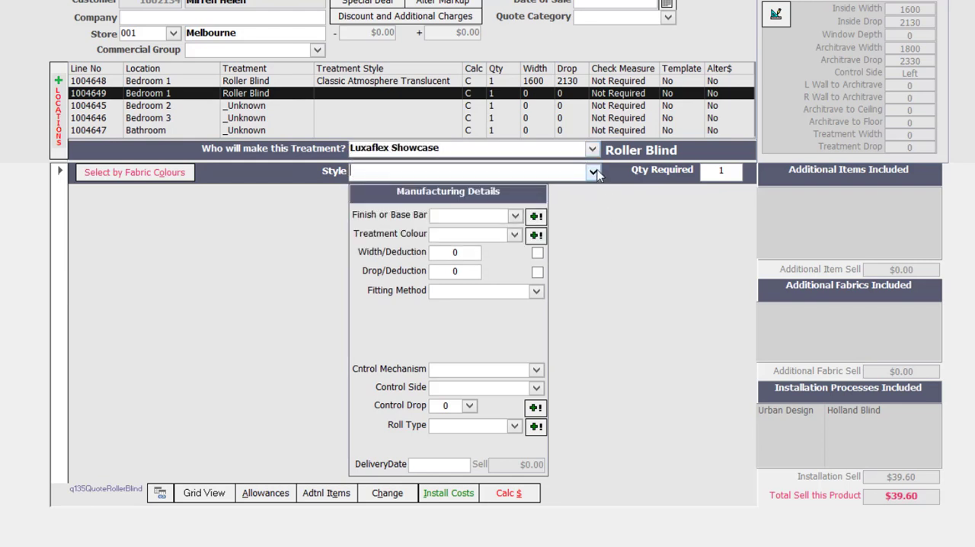
click(593, 173)
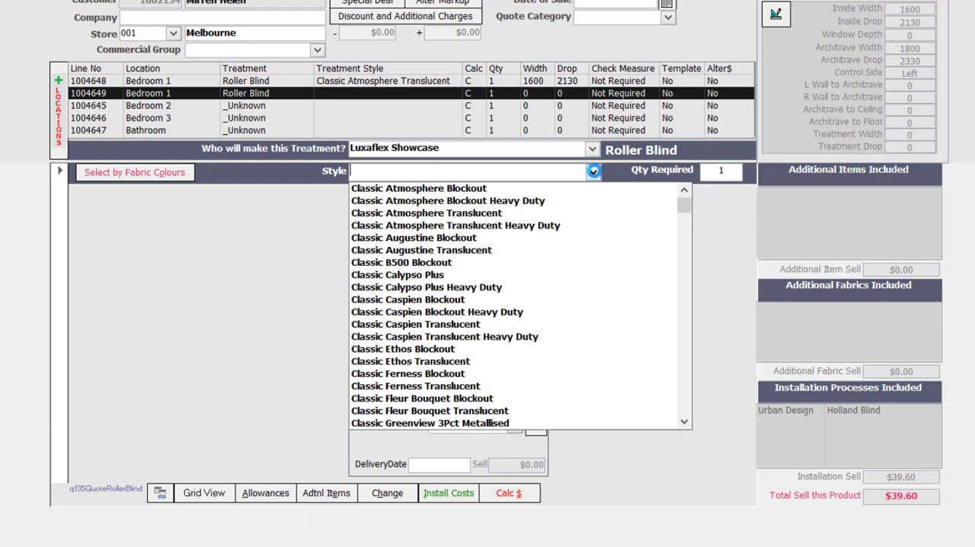
click(518, 188)
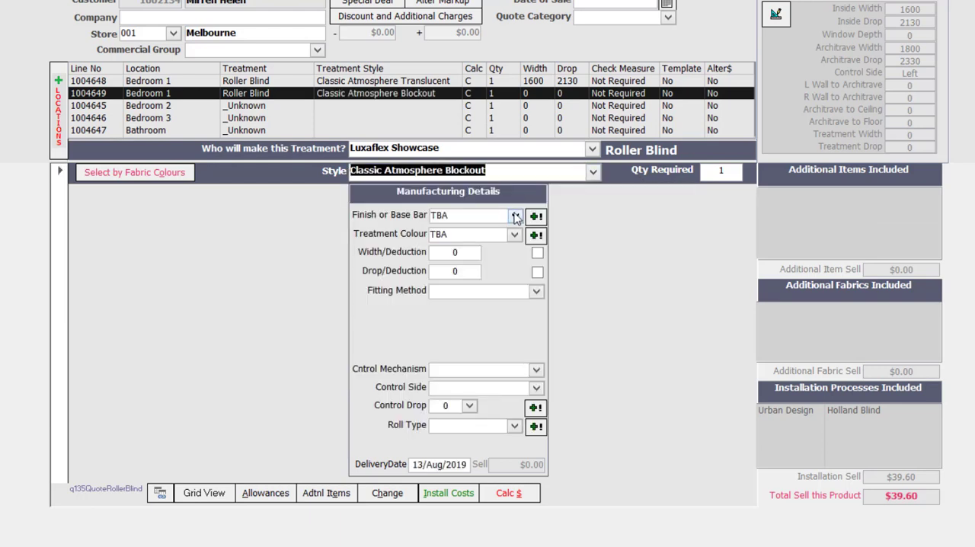
- Set the blockout blind's base bar to Oval Anodised and its treatment colour to White
click(516, 217)
click(500, 242)
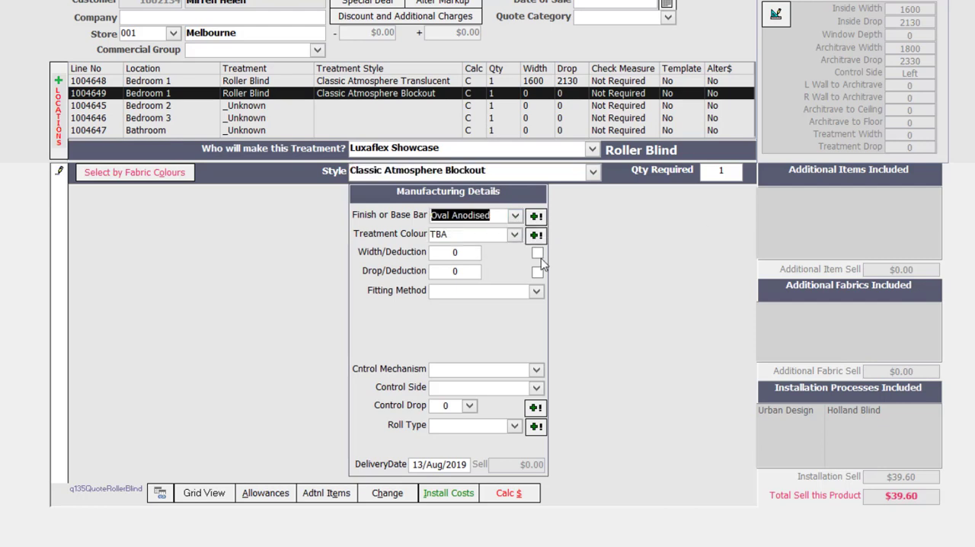
click(514, 235)
click(505, 260)
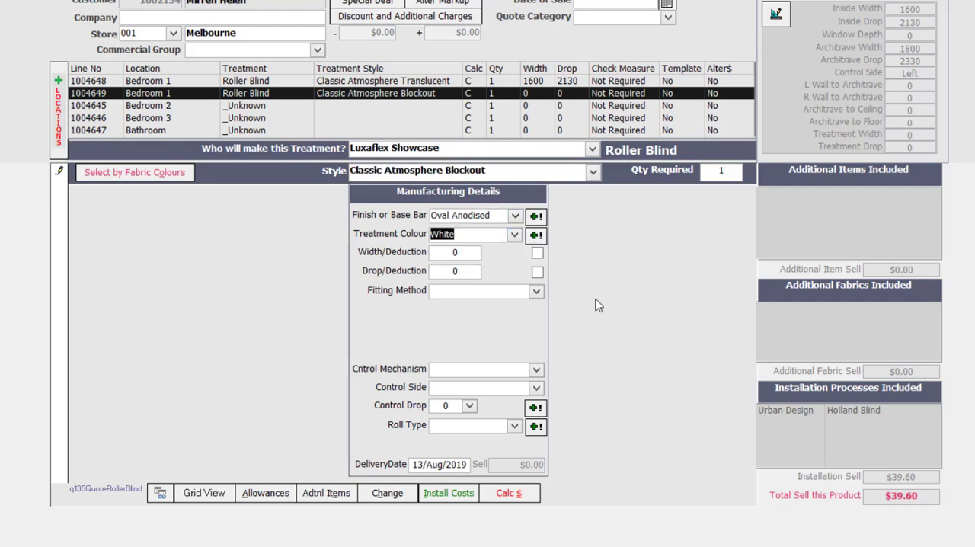
- Size the blockout blind to the architrave measurements of 1800 by 2330 and set the fitting method to Face Fix-Timber
click(899, 49)
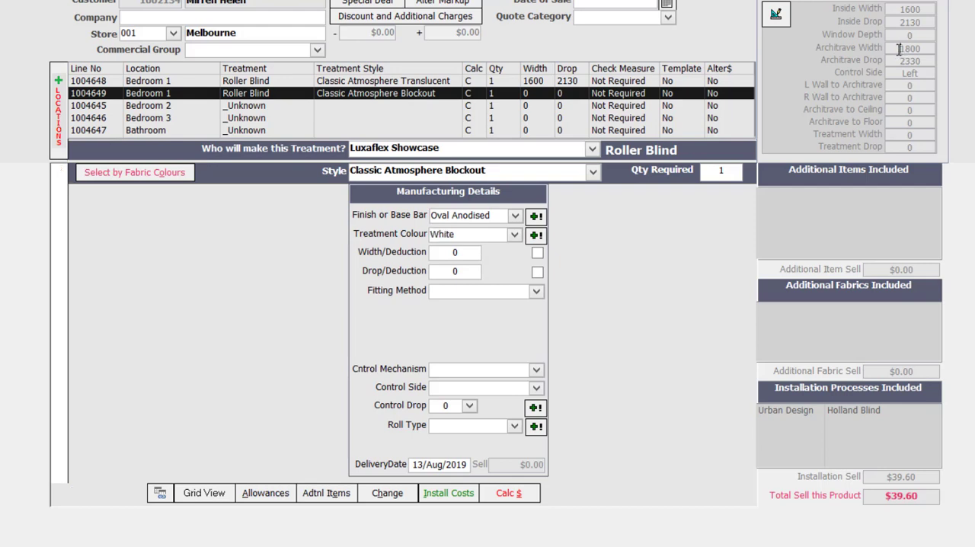
click(536, 293)
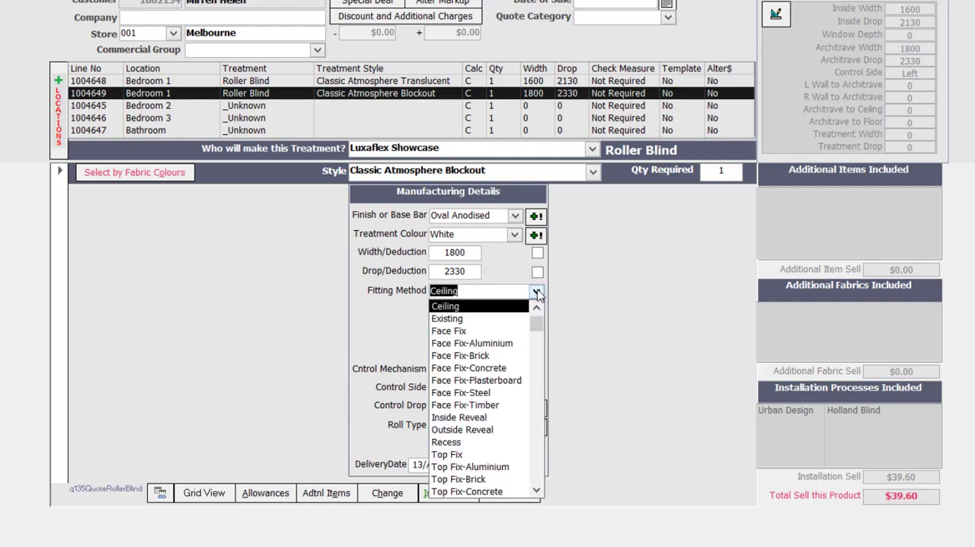
click(467, 406)
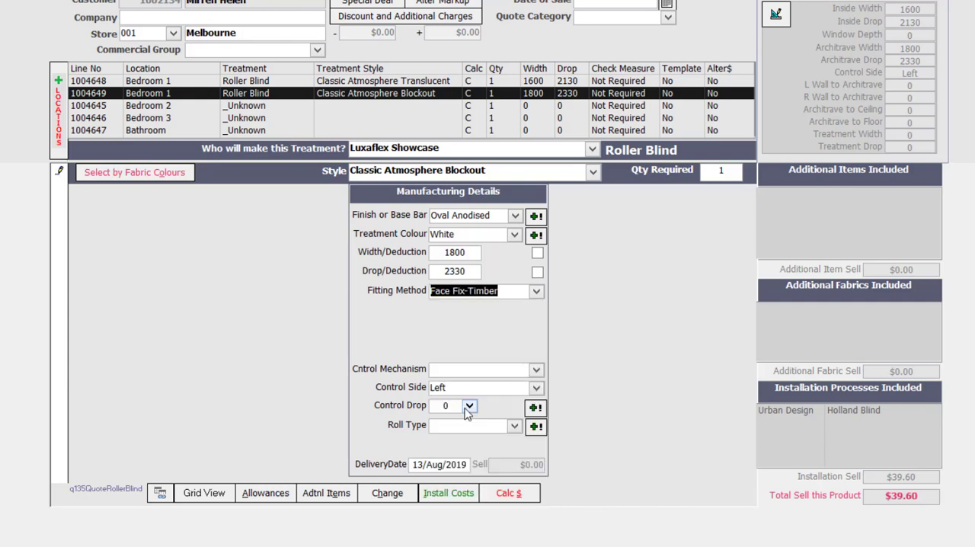
- Set the blockout blind's control to Chain Metal Stainless Steel, control drop 1000 and roll type Standard, and calculate its price
click(536, 370)
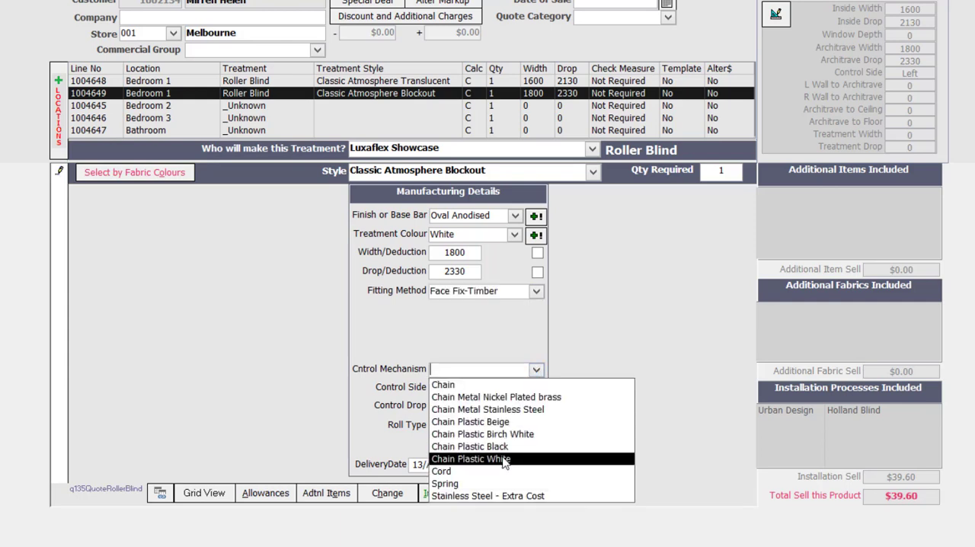
click(487, 409)
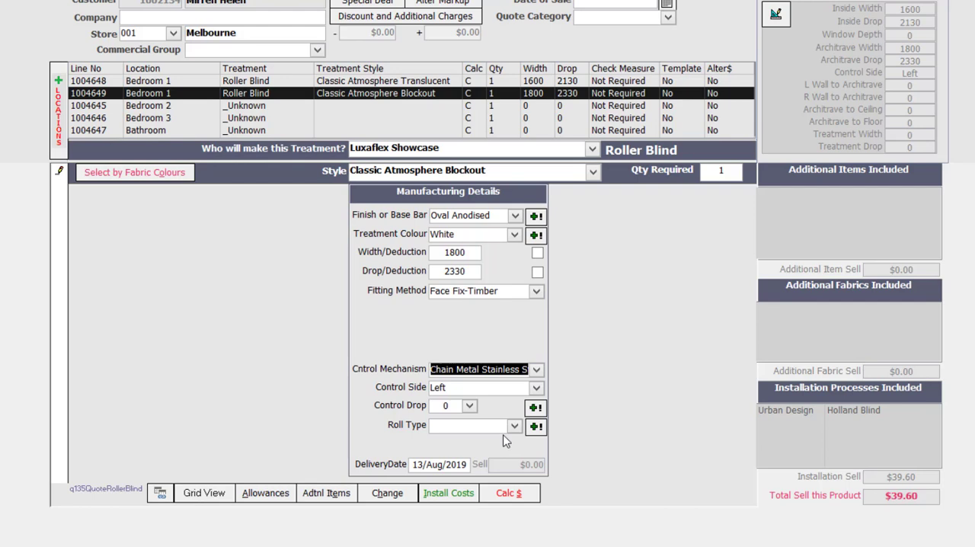
click(470, 408)
click(453, 420)
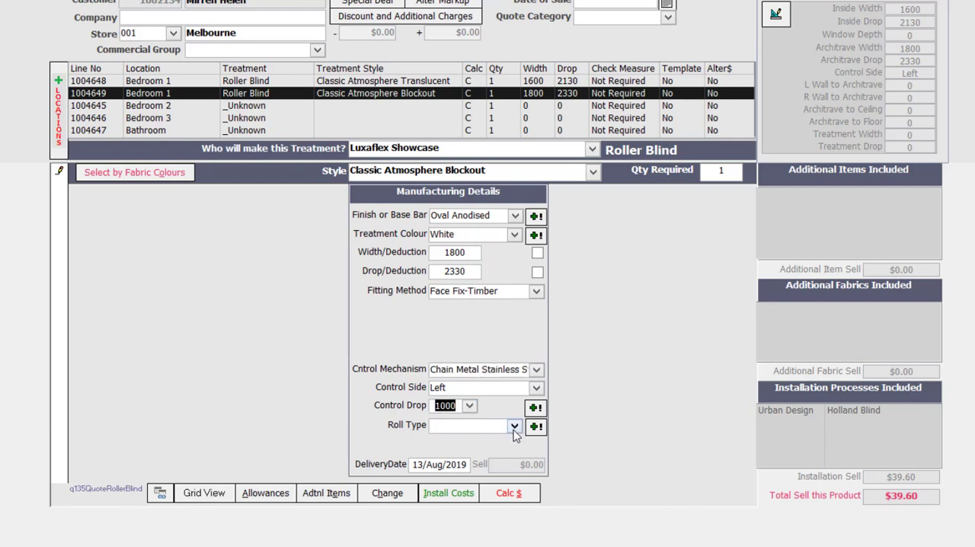
click(512, 427)
click(491, 453)
click(509, 494)
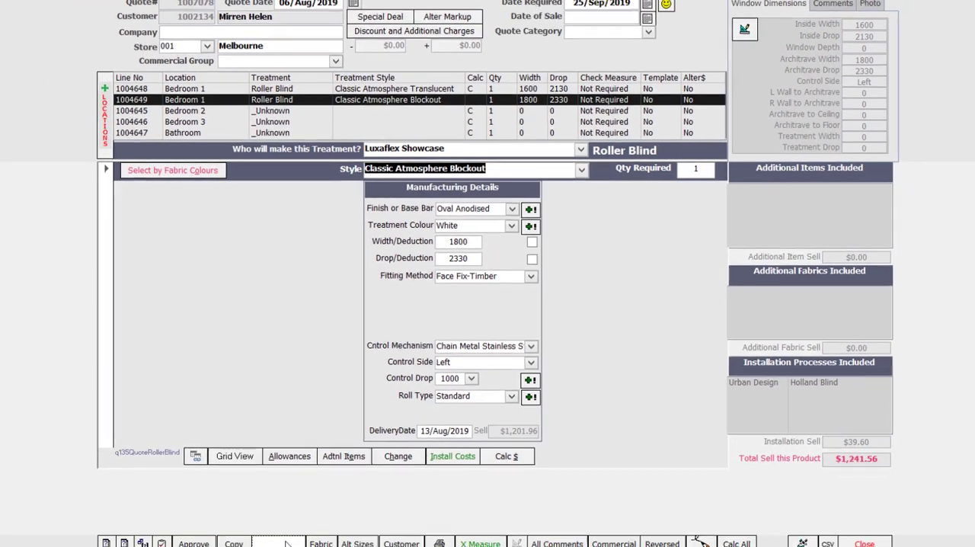
- Use Simple Copy to copy the Classic Atmosphere Translucent blind from Bedroom 1 to Bedroom 2 at 1600 by 2130 with Left control
click(286, 534)
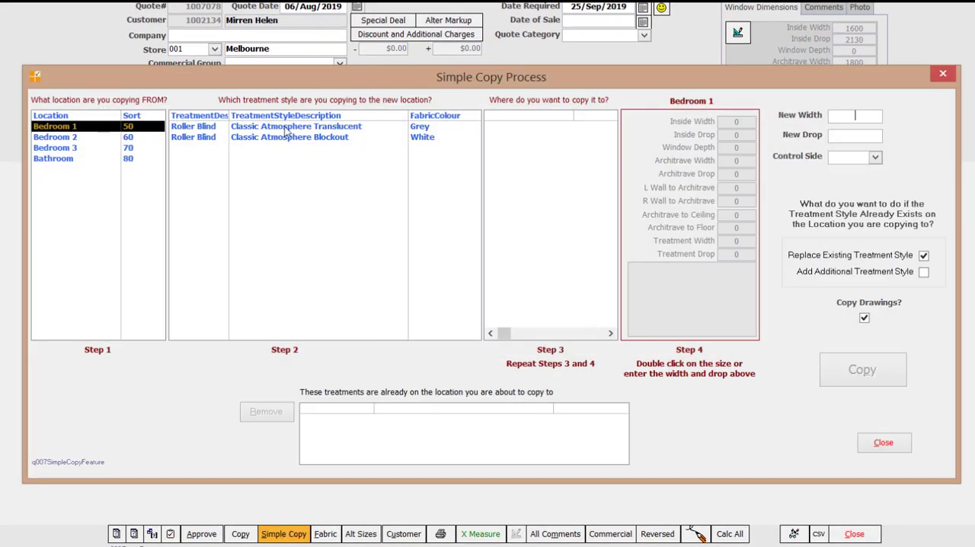
click(286, 127)
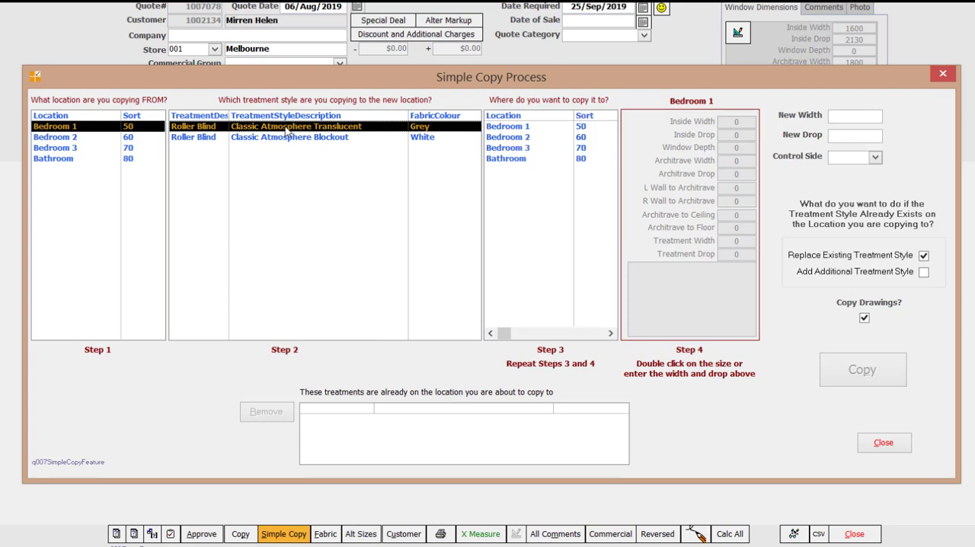
click(515, 140)
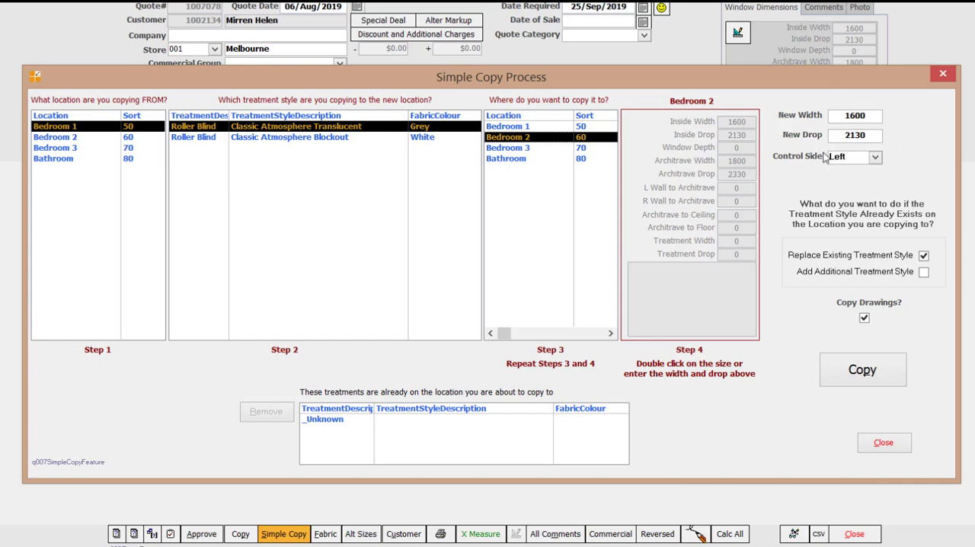
click(854, 371)
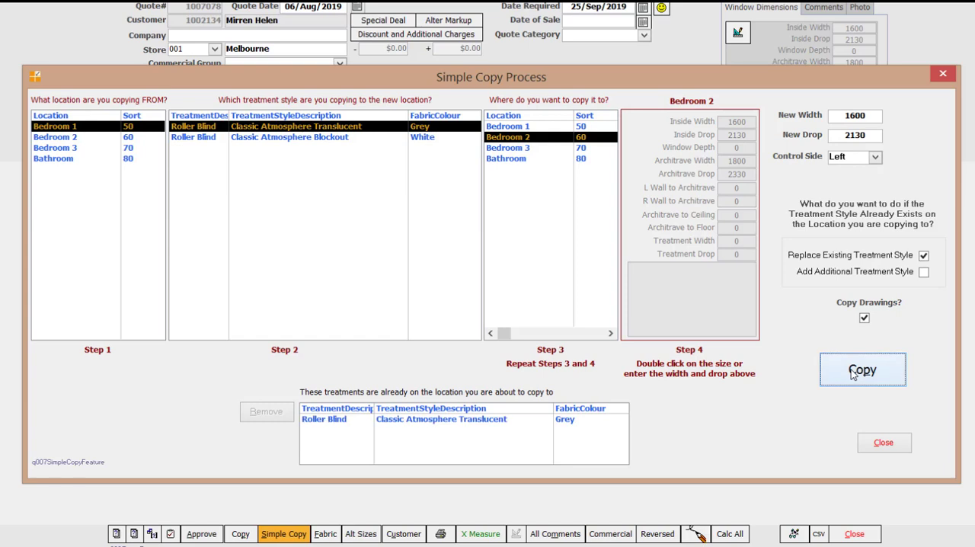
- Copy the Classic Atmosphere Blockout blind from Bedroom 1 to Bedroom 2 at the architrave size of 1800 by 2330
click(278, 141)
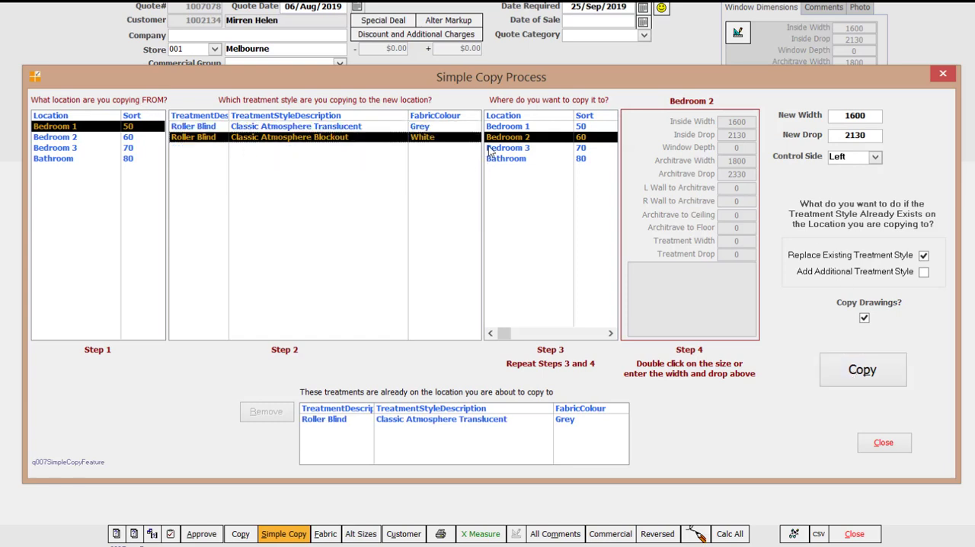
double_click(724, 163)
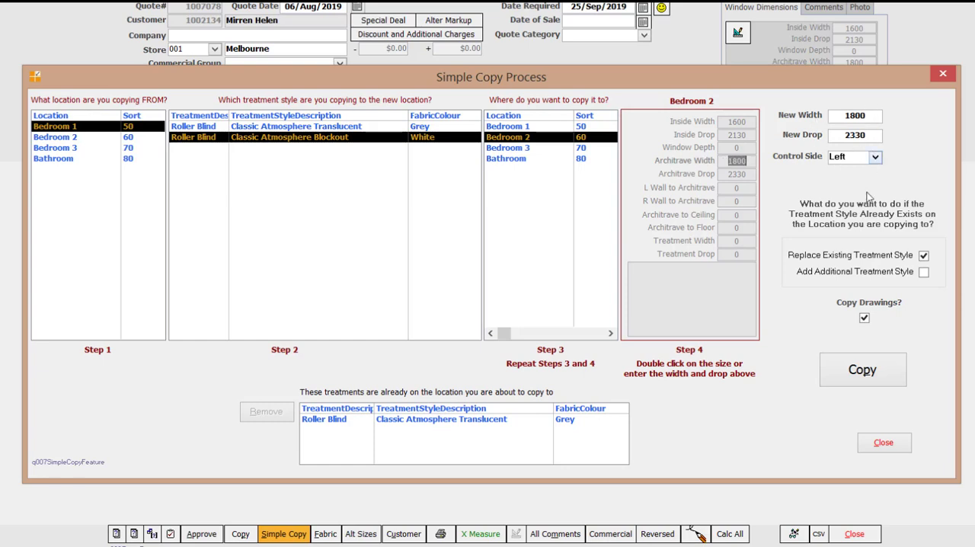
click(867, 372)
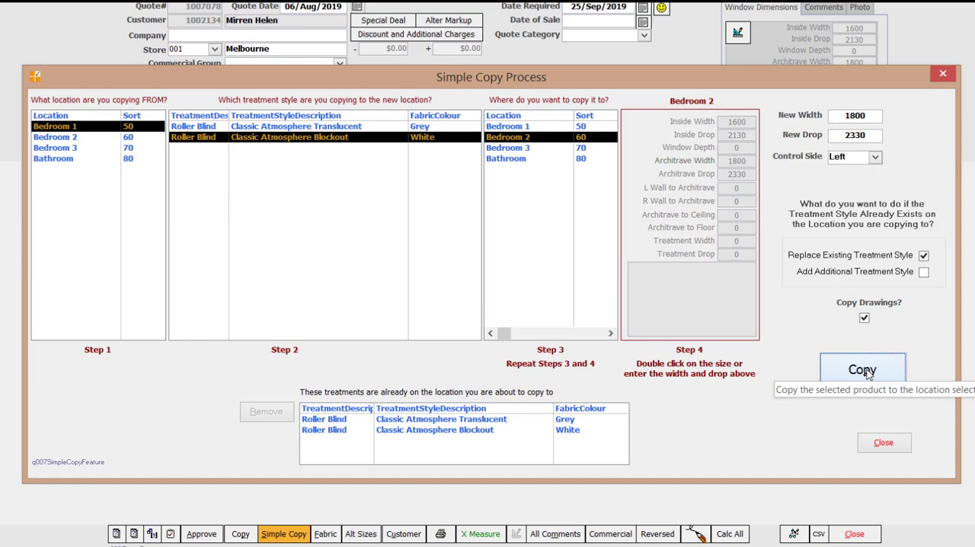
- Copy the Bedroom 1 Translucent blind at 1600 by 2130 and the Blockout blind at 1800 by 2330 to Bedroom 3
click(345, 126)
click(506, 149)
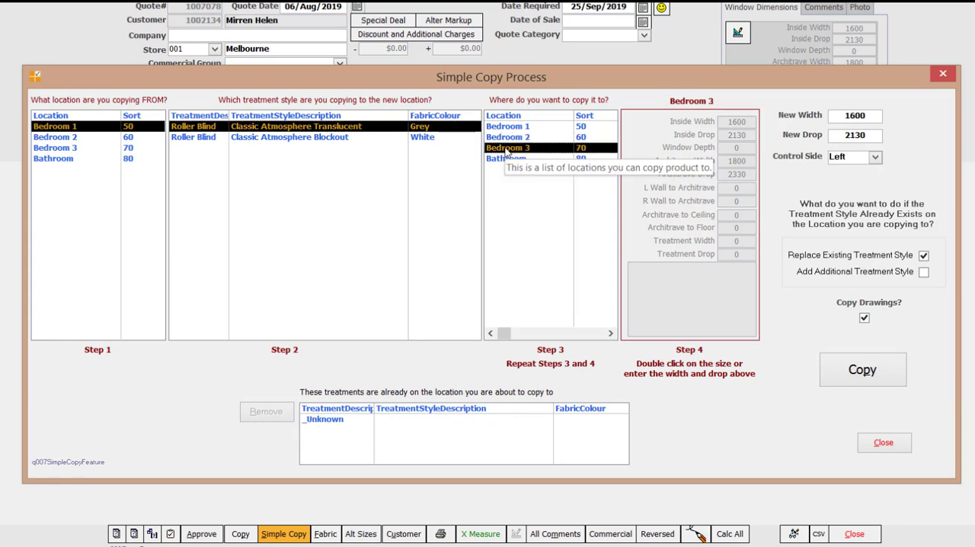
click(862, 371)
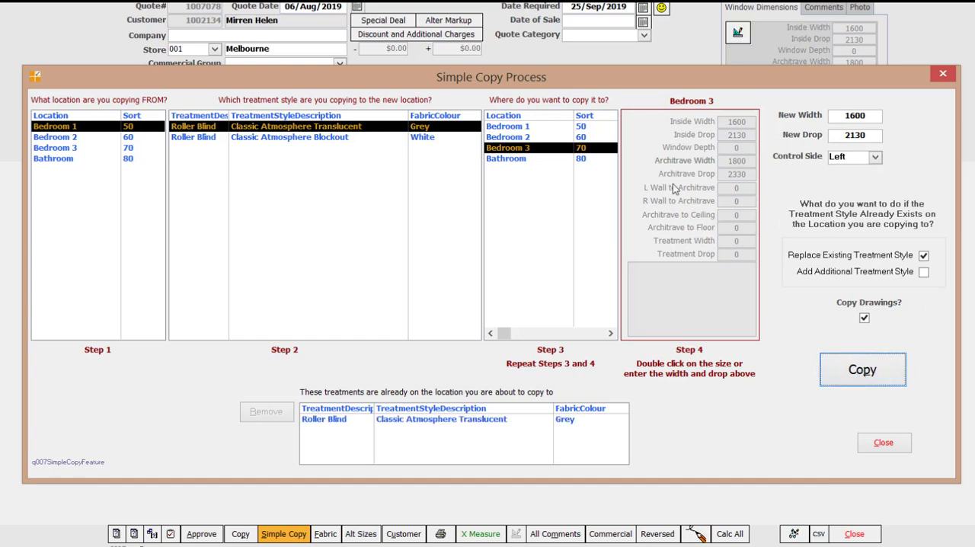
click(331, 139)
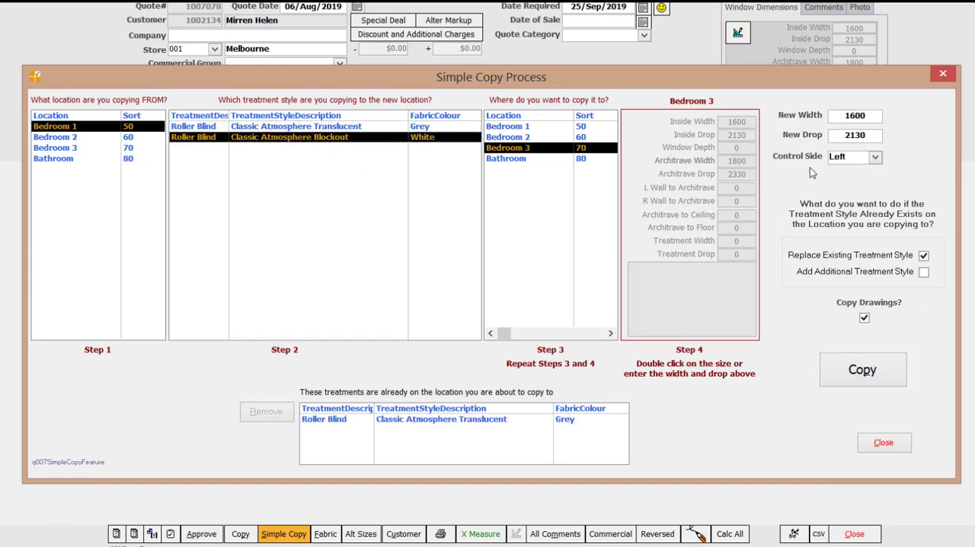
double_click(733, 161)
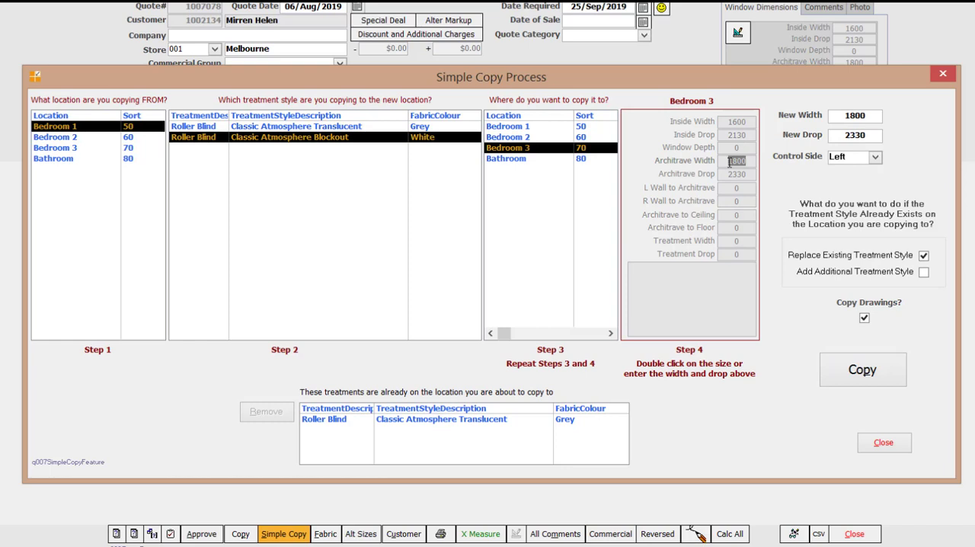
click(863, 371)
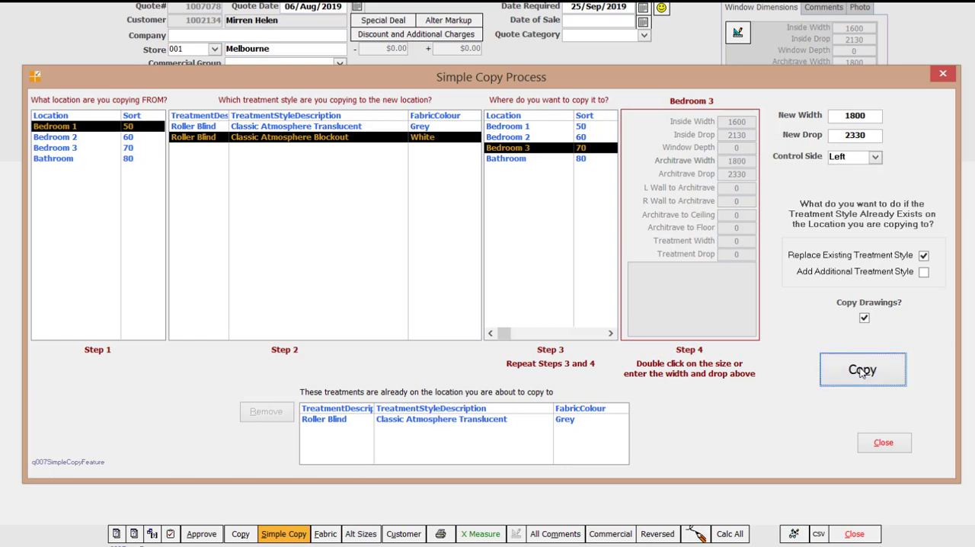
- Copy the Bedroom 1 Translucent blind at 1200 by 1400 and the Blockout blind at 1400 by 1600 to the Bathroom, and finish copying
click(505, 159)
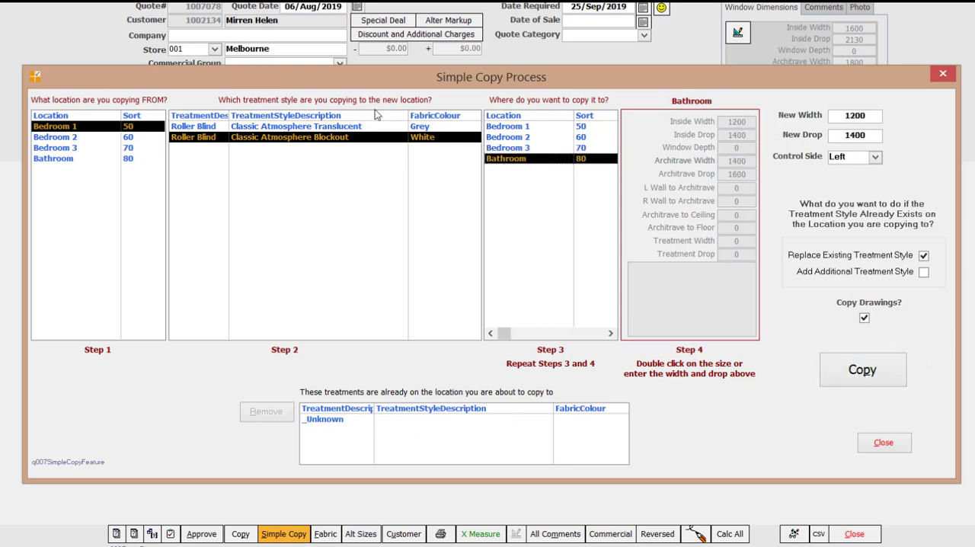
click(290, 127)
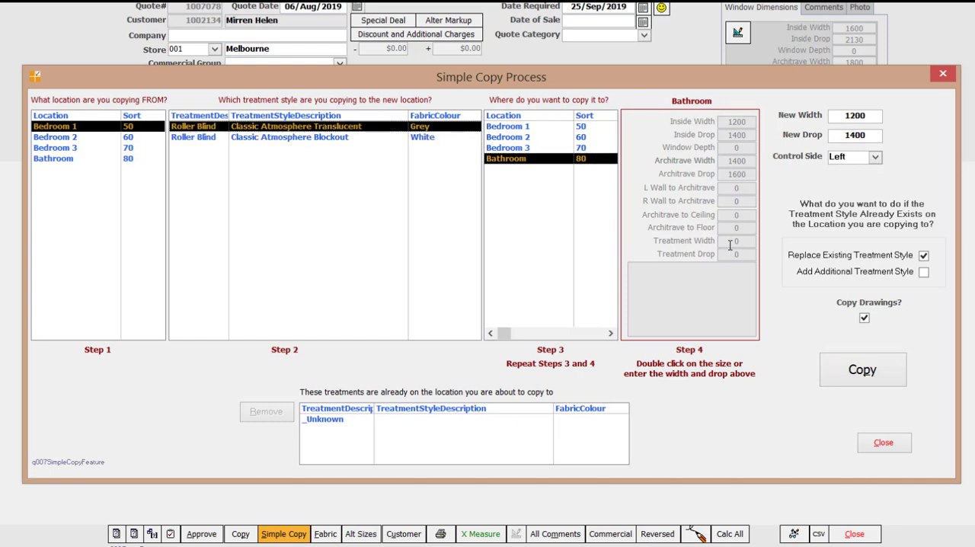
click(862, 370)
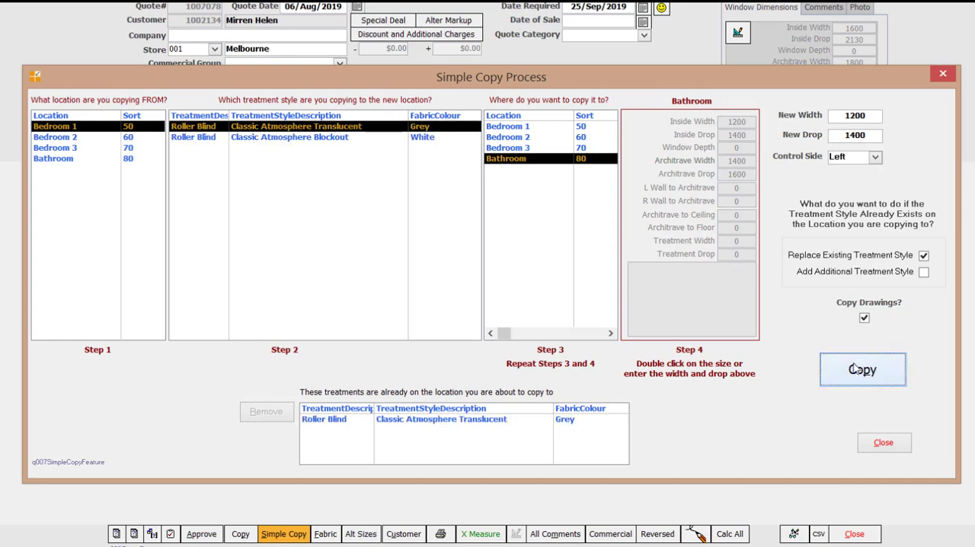
click(335, 139)
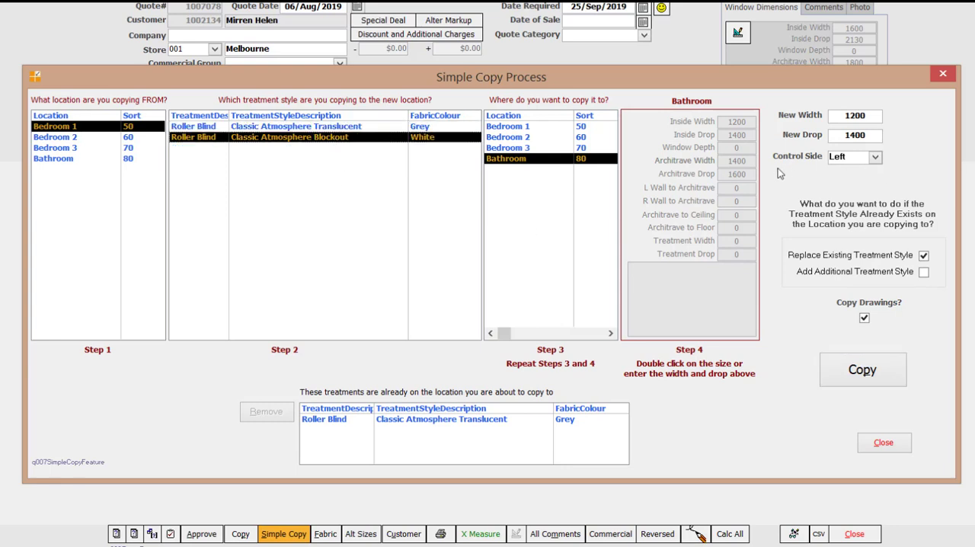
double_click(733, 161)
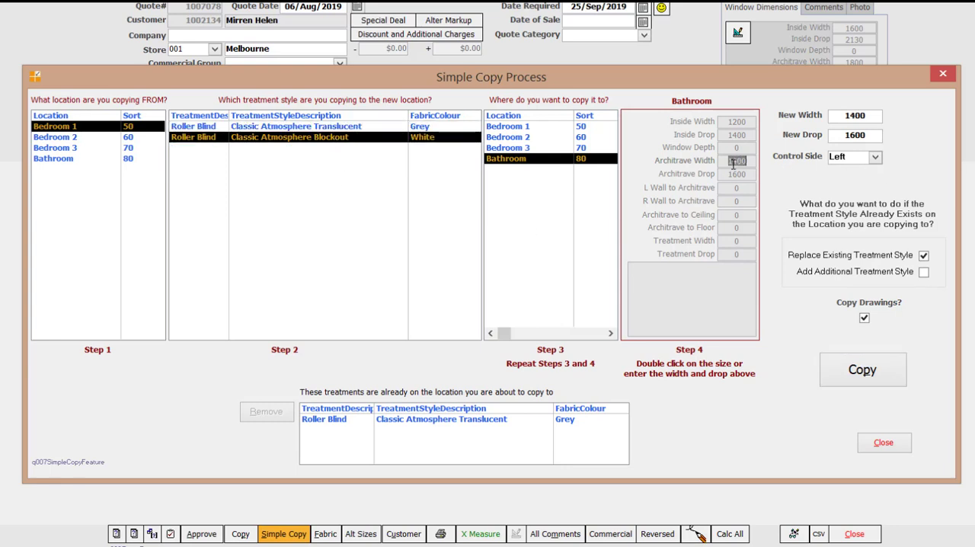
click(851, 370)
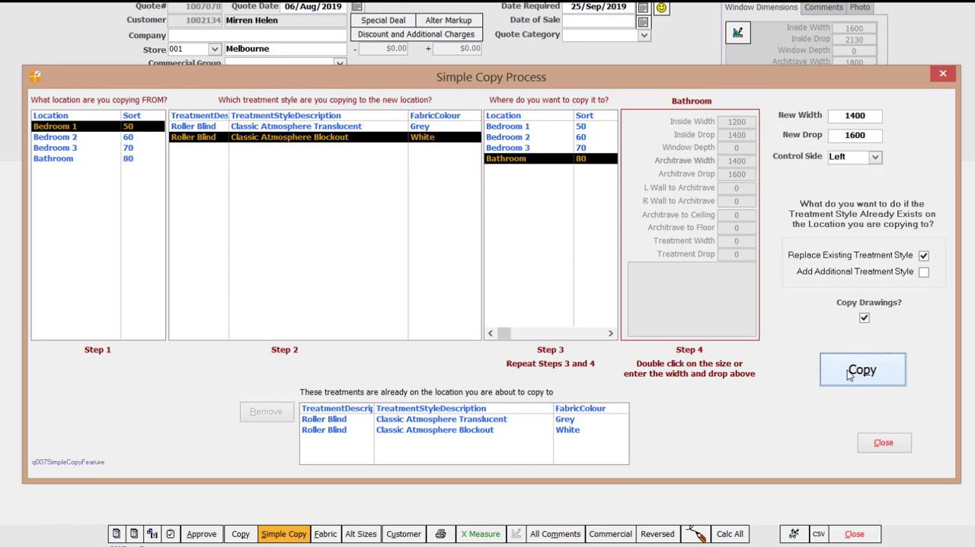
click(881, 443)
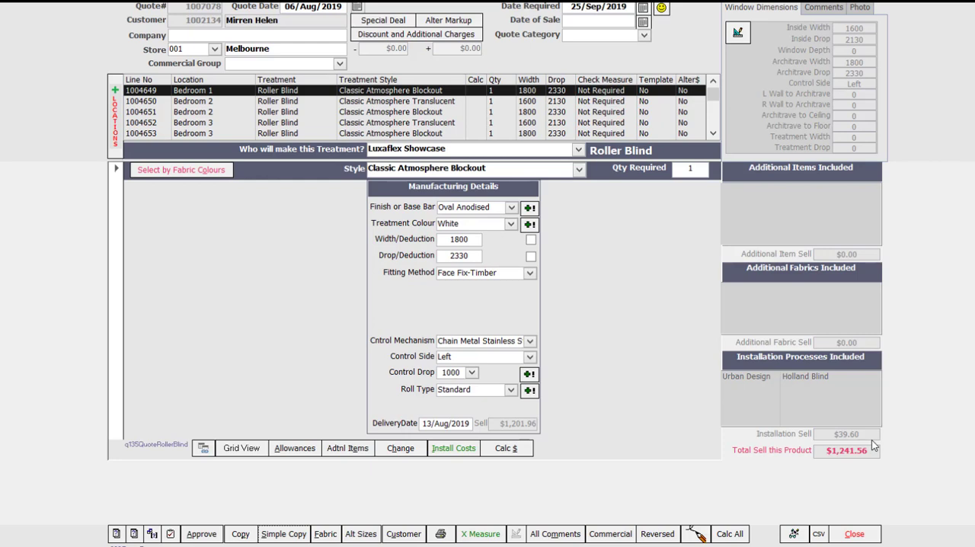
- Review the buy, markup and sell values of the Bedroom 2 Translucent blind
click(795, 534)
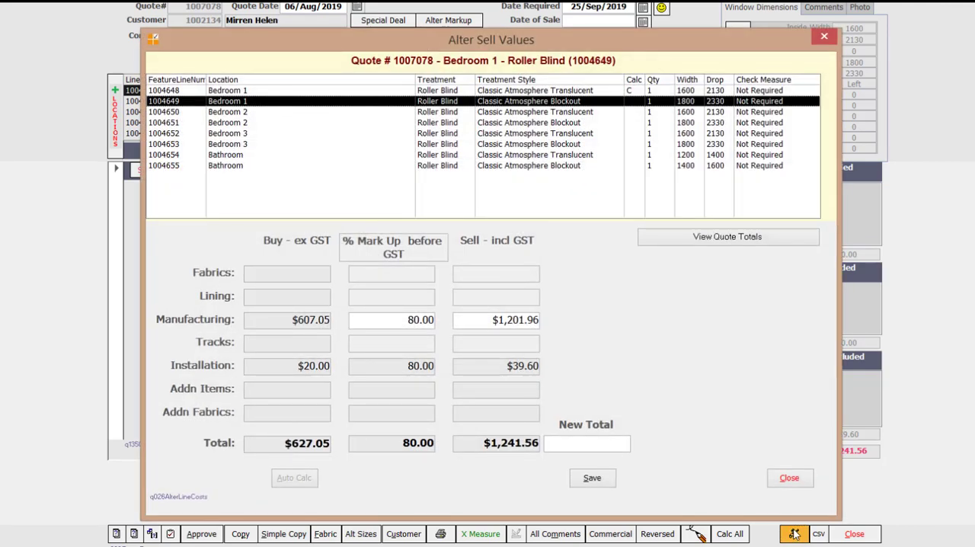
click(488, 113)
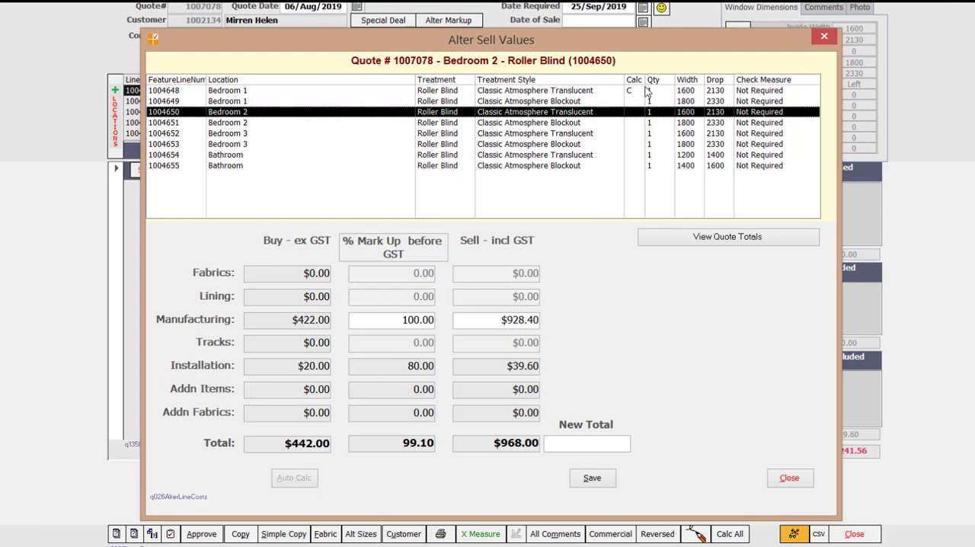
click(787, 478)
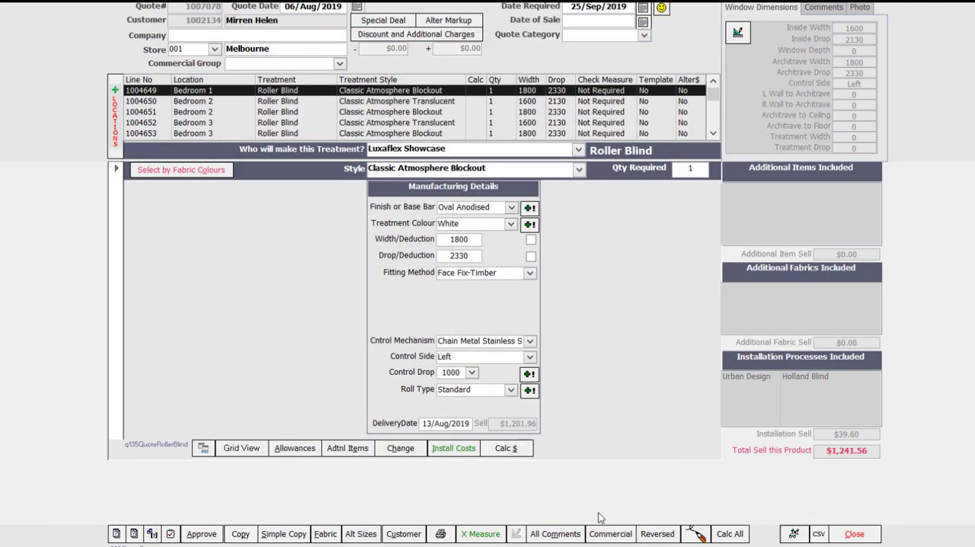
- Recalculate the prices of all treatments on the quote
click(725, 537)
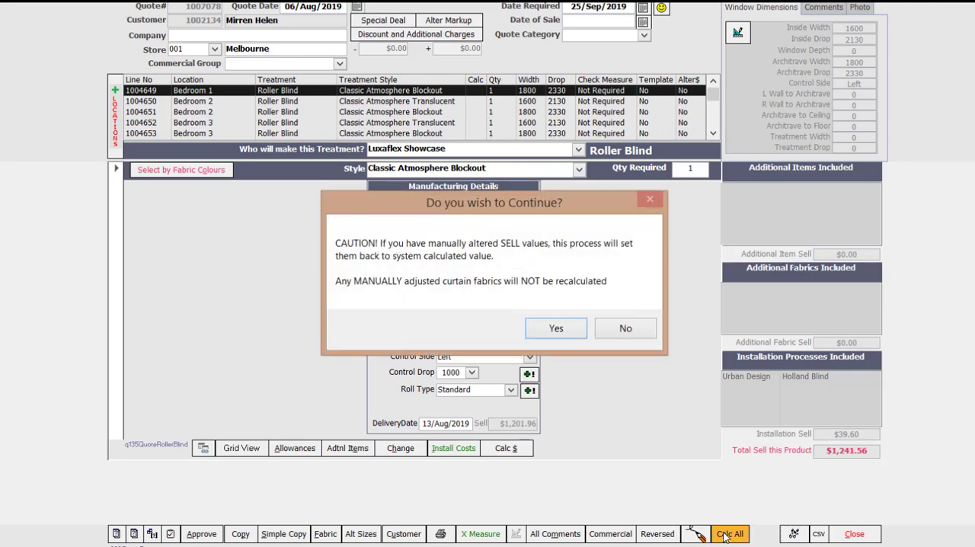
click(553, 332)
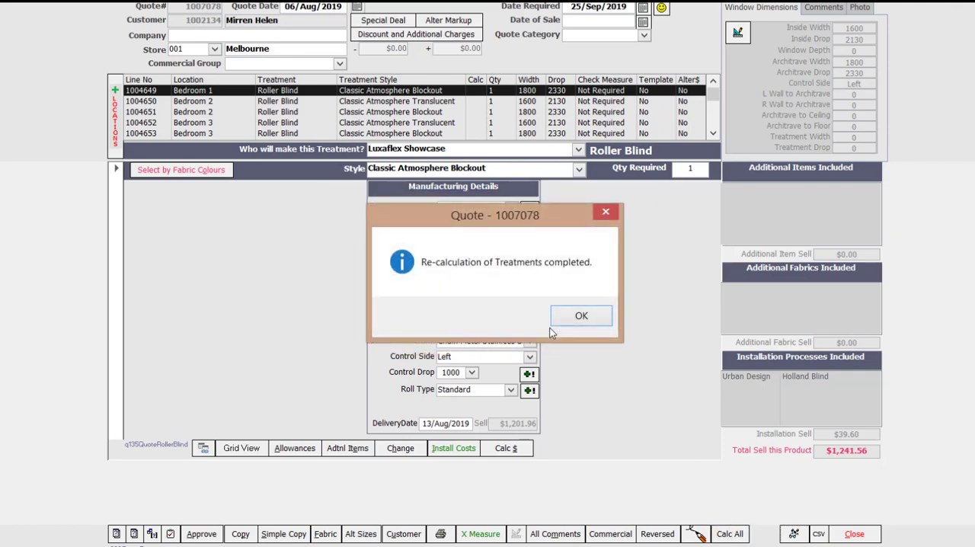
click(574, 317)
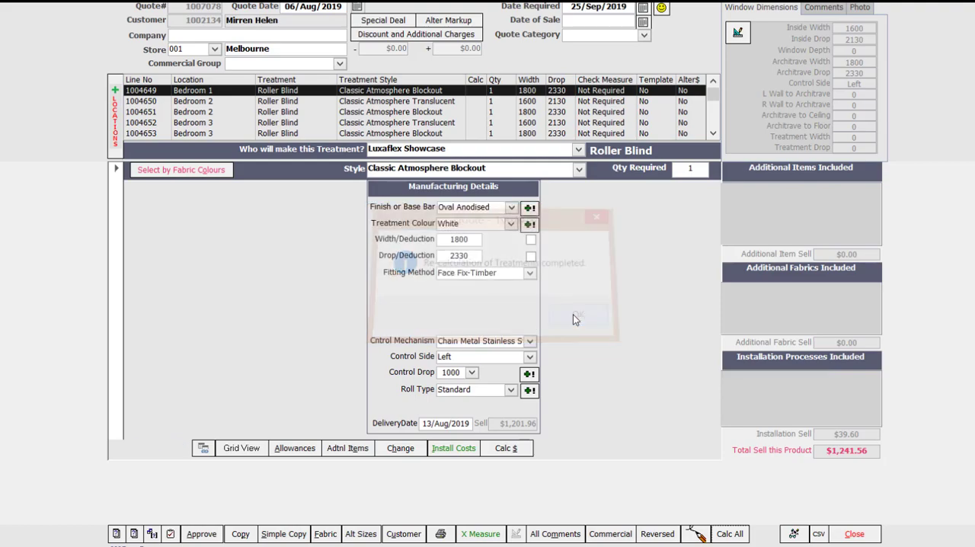
- Review the sell values of the Bedroom 1 and Bathroom blinds, and view the quote totals
click(794, 534)
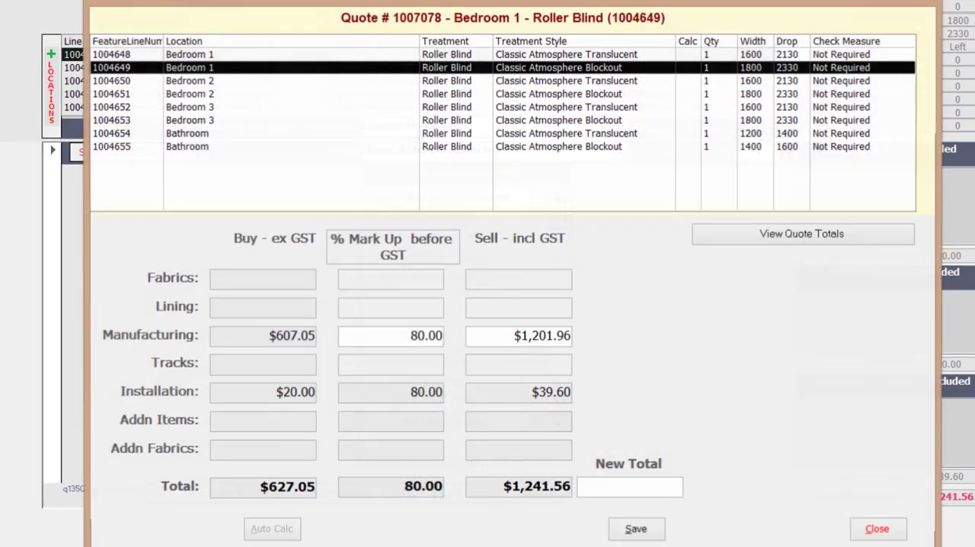
click(466, 55)
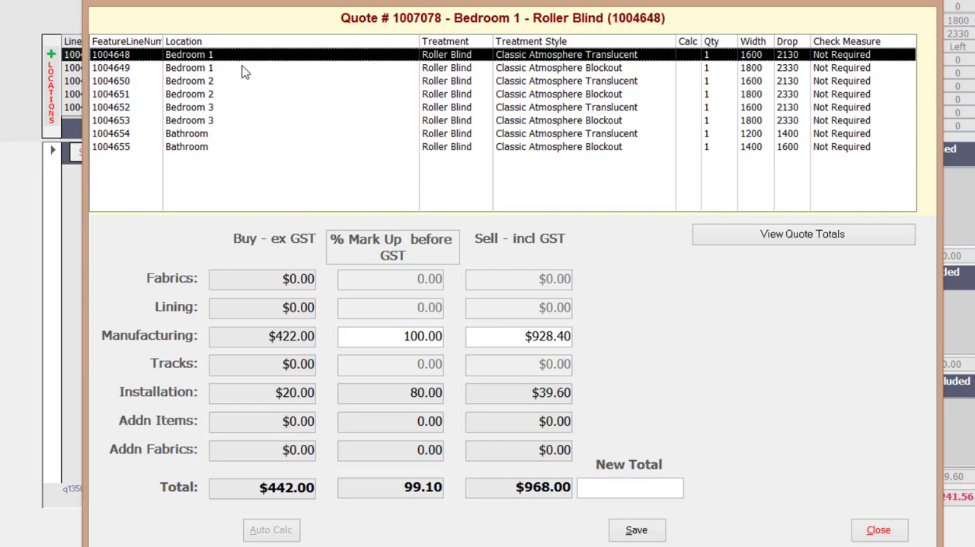
click(216, 70)
click(206, 149)
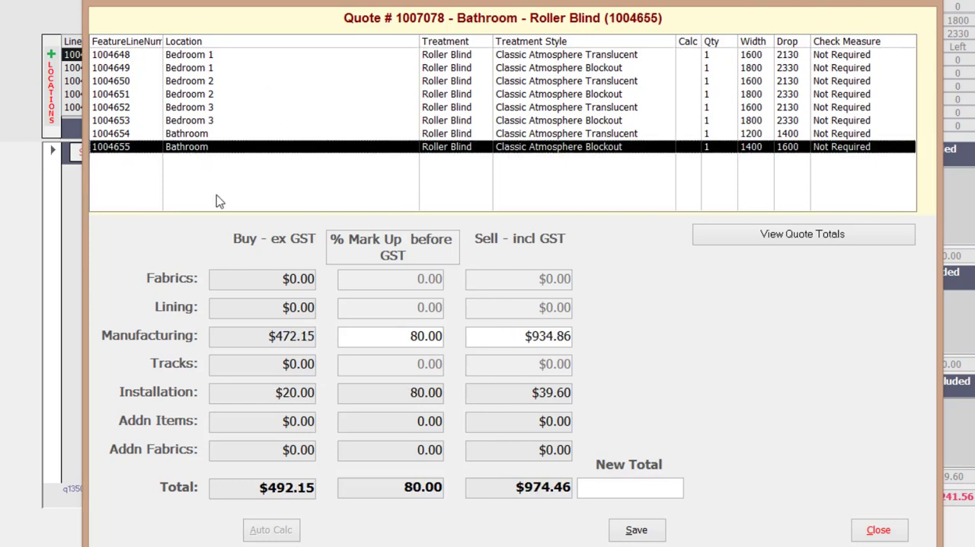
click(802, 240)
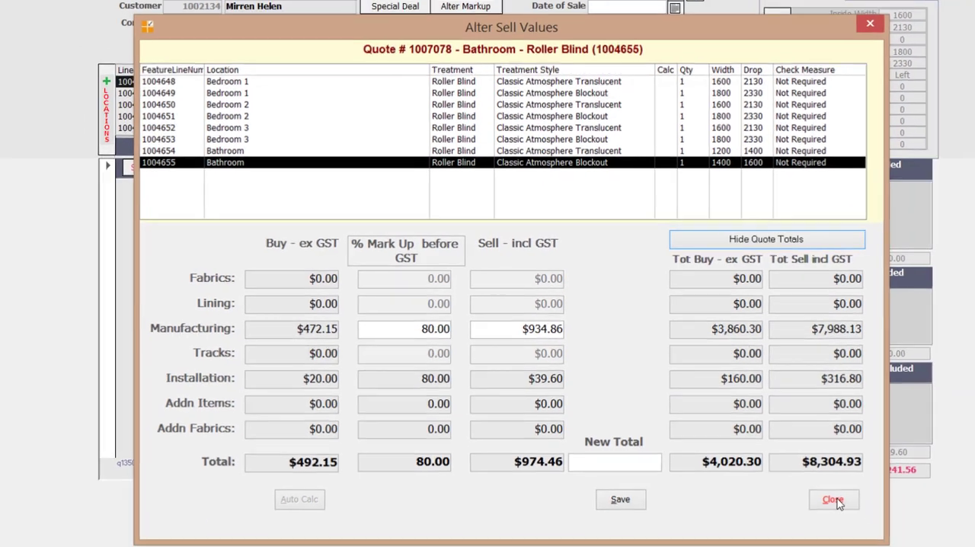
click(879, 530)
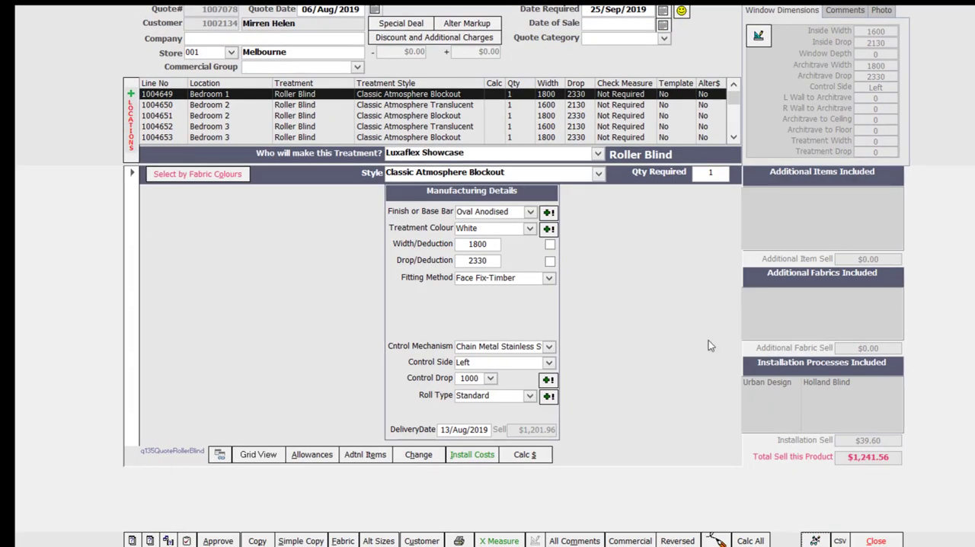
- Add an additional charge to the quote described as "Call out fee" with an amount of $50 excluding GST
click(472, 40)
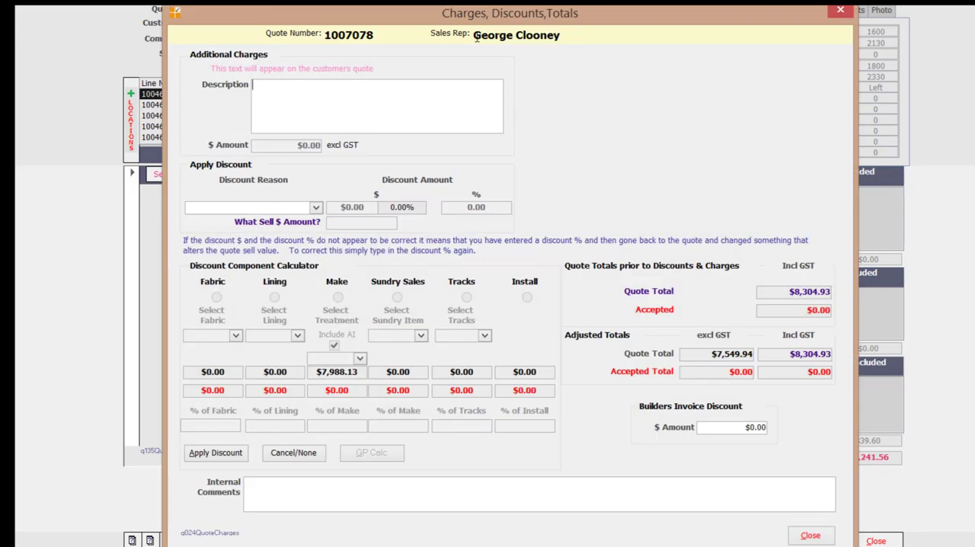
click(313, 91)
text(Call out fee)
key(Tab)
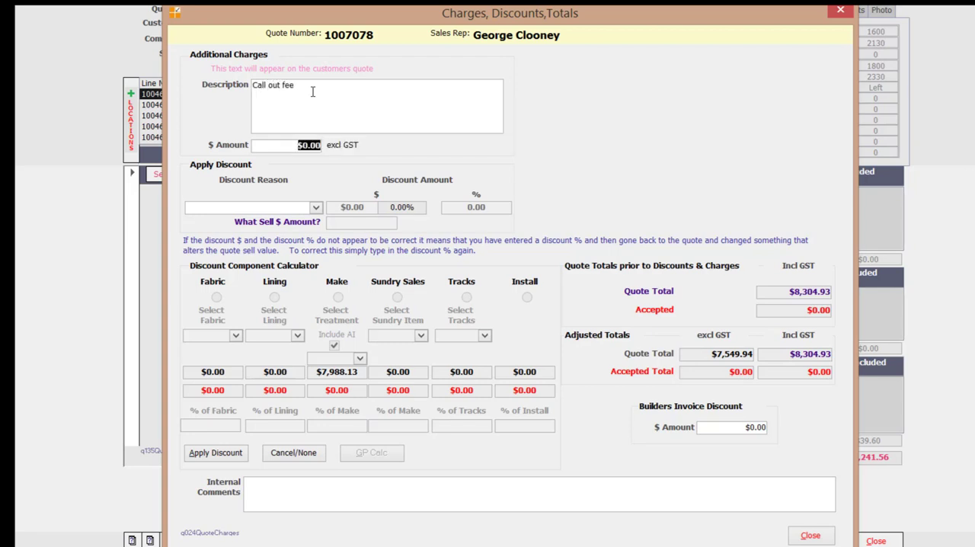
text(50)
key(Tab)
- Apply a Competitive Discount of 5% to the quote
click(316, 209)
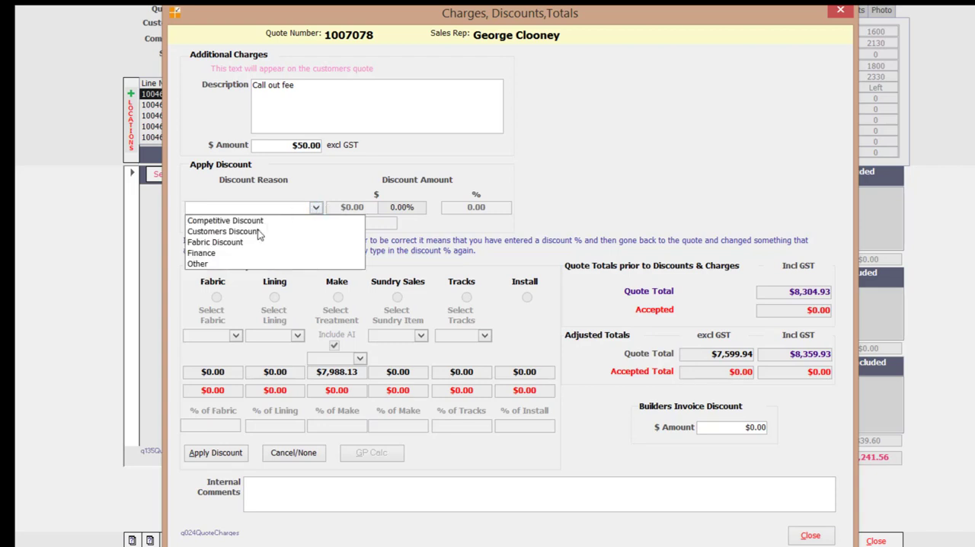
click(255, 220)
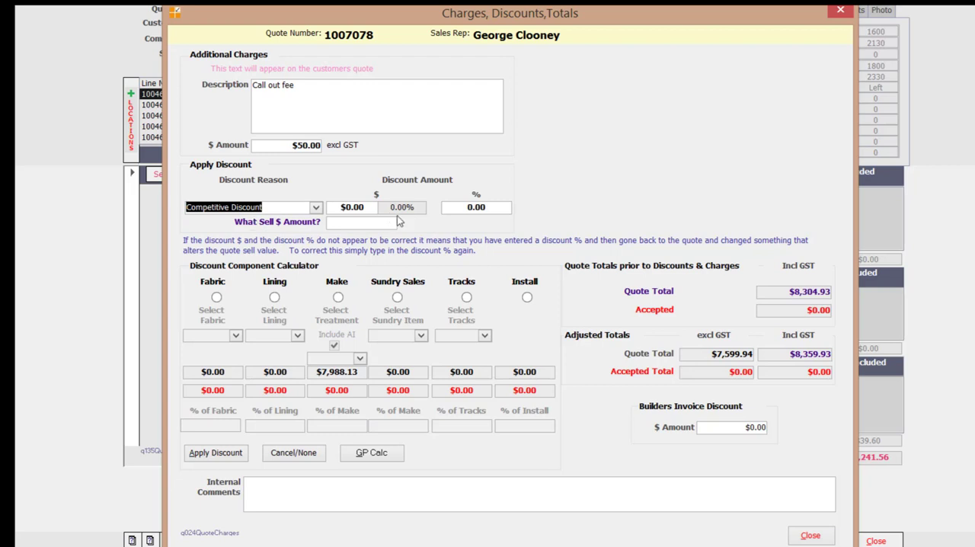
click(469, 206)
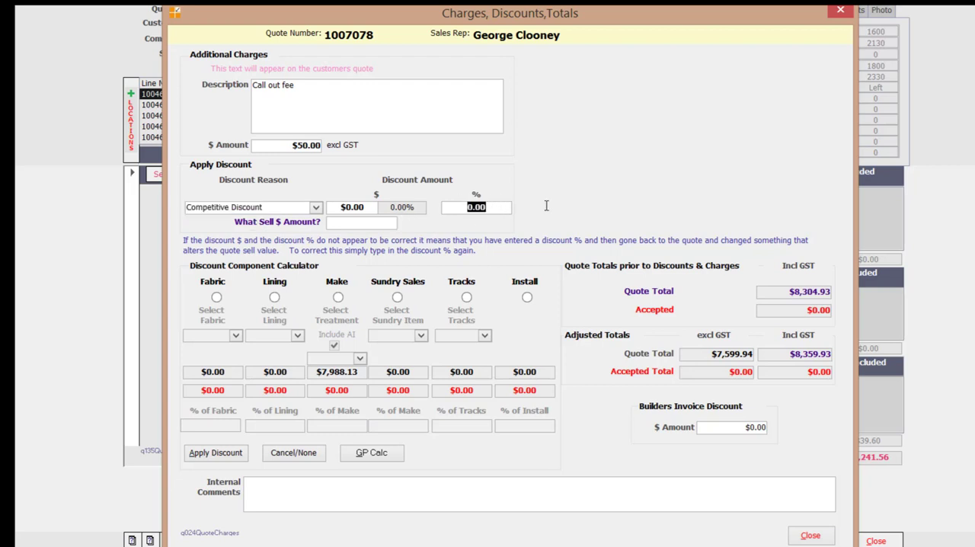
text(5)
key(Tab)
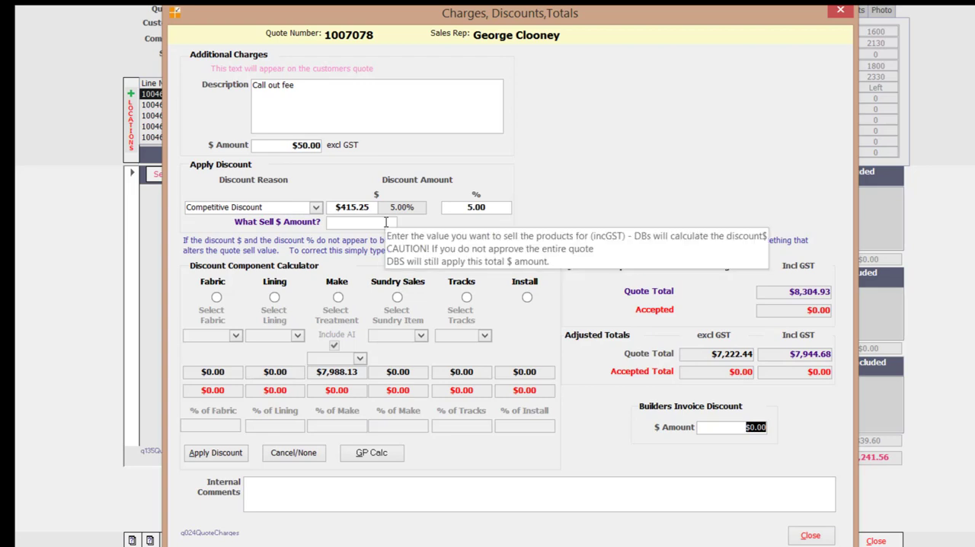
- Set the discount amount to $450 and return to the quote
click(336, 206)
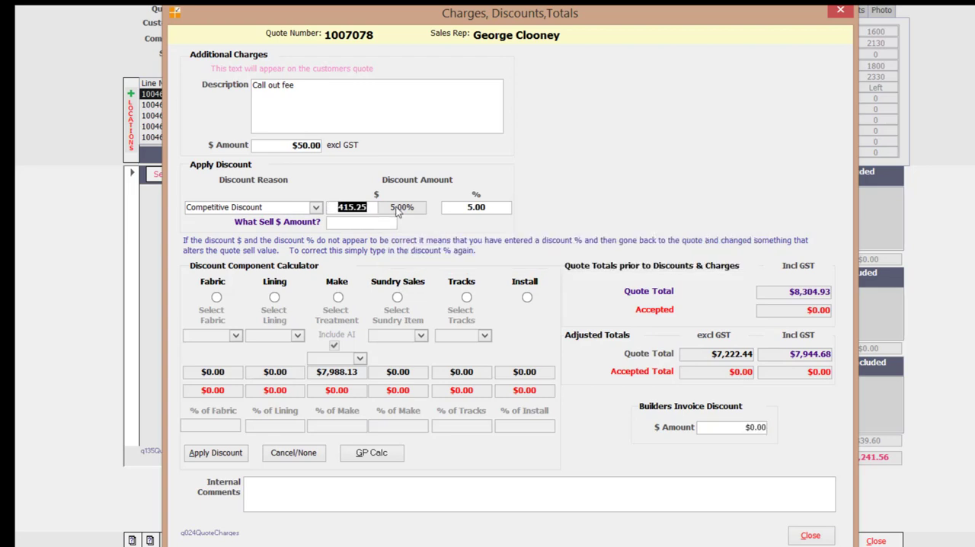
text(450)
key(Tab)
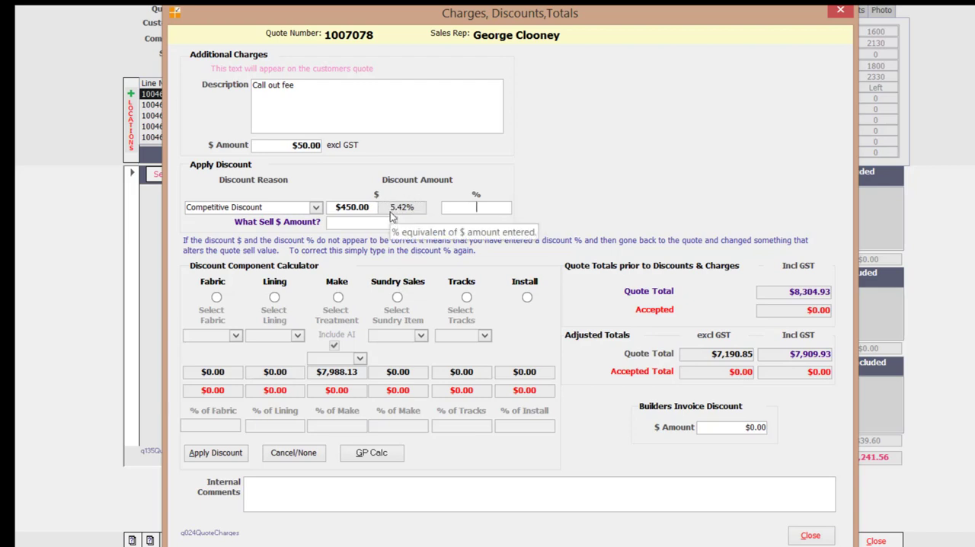
click(809, 536)
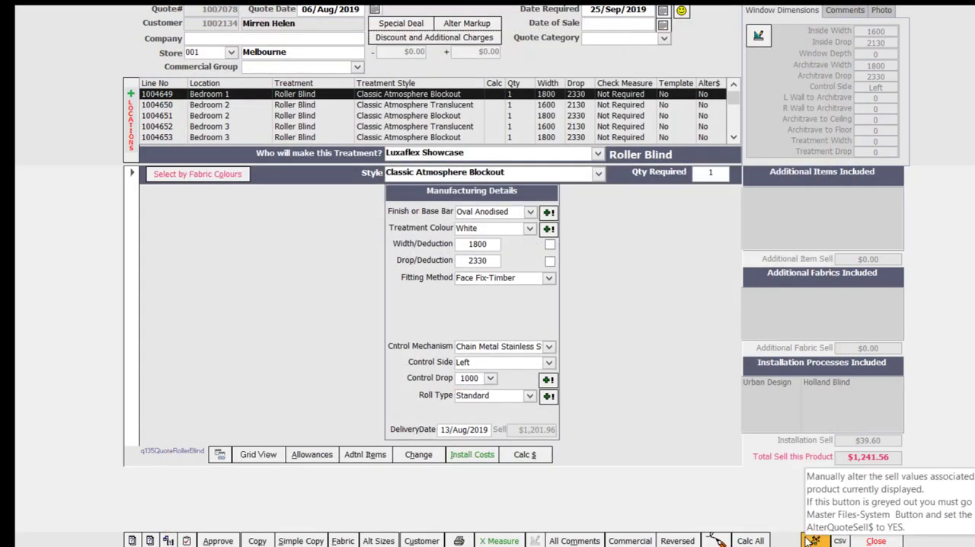
- Generate a preview of the quote using the Summary Quote report type with the Type B option
click(458, 540)
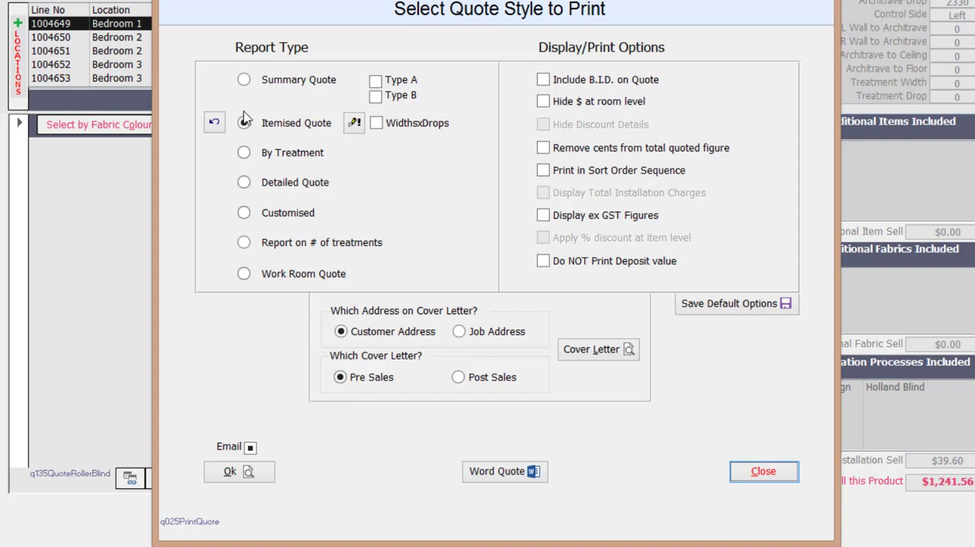
click(244, 79)
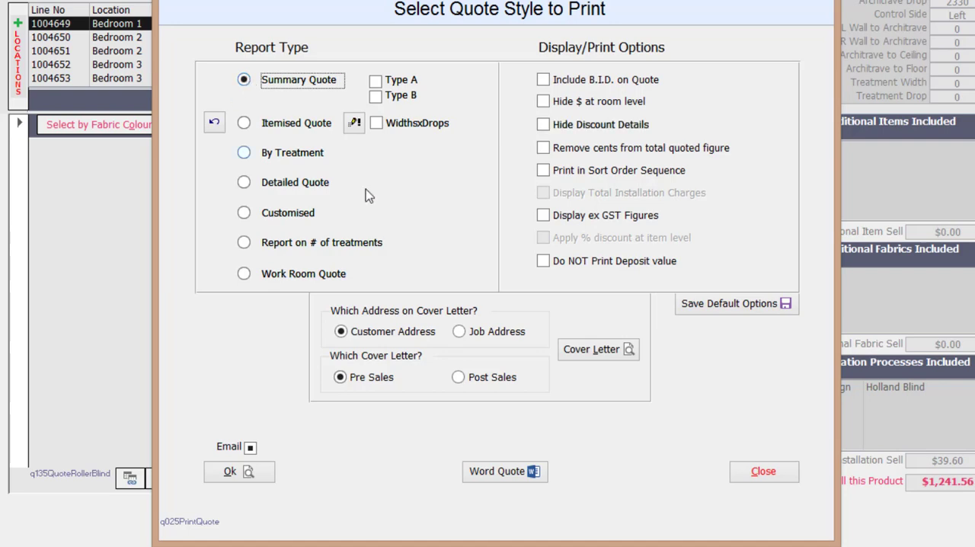
click(375, 97)
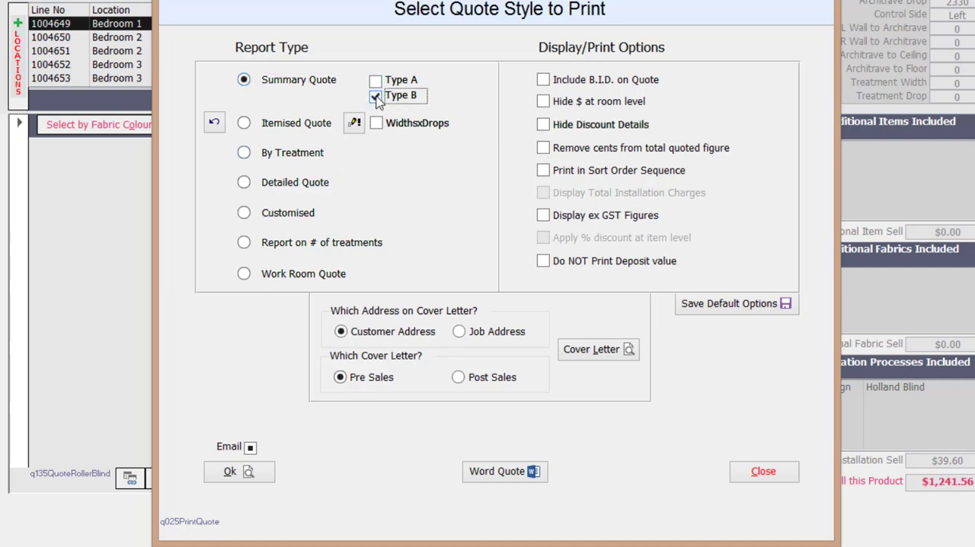
click(252, 471)
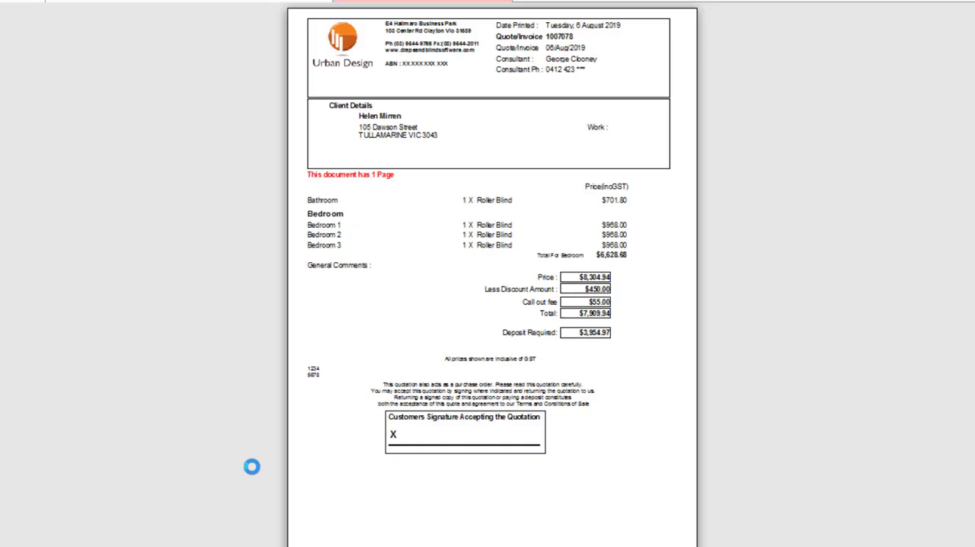
- Enlarge the summary quote preview, review its client details, room prices, discount, call out fee and deposit, and close the preview
click(429, 279)
scroll(430, 279, up, 5)
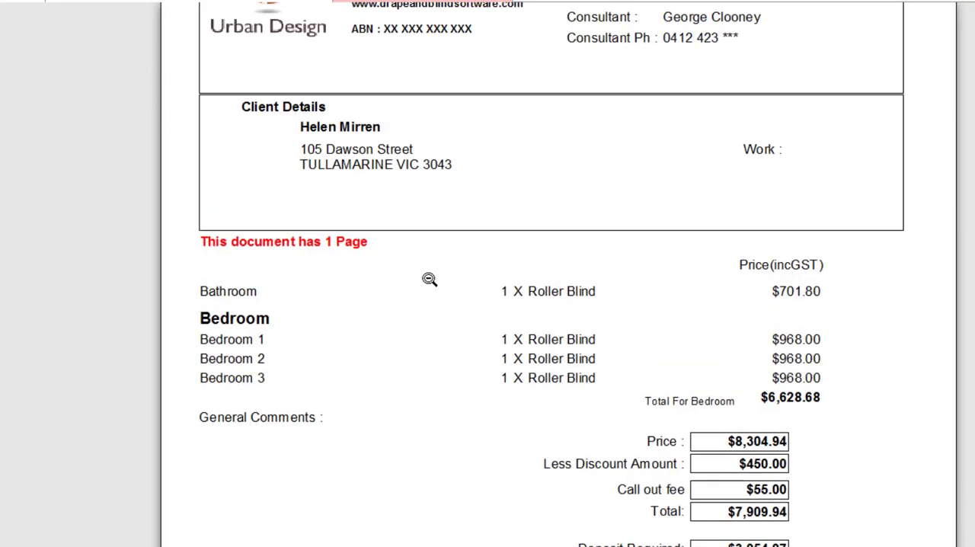
scroll(429, 279, down, 1)
scroll(430, 279, up, 1)
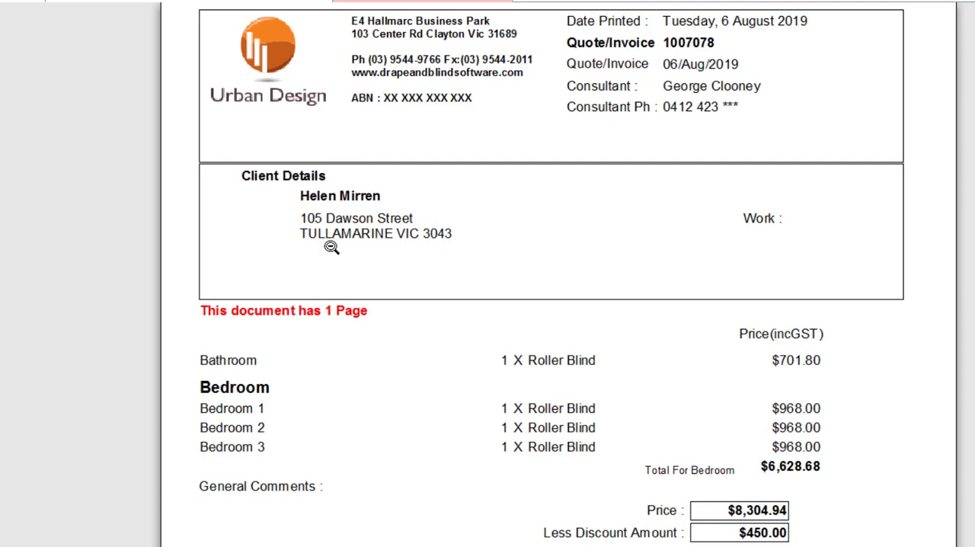
scroll(330, 247, down, 3)
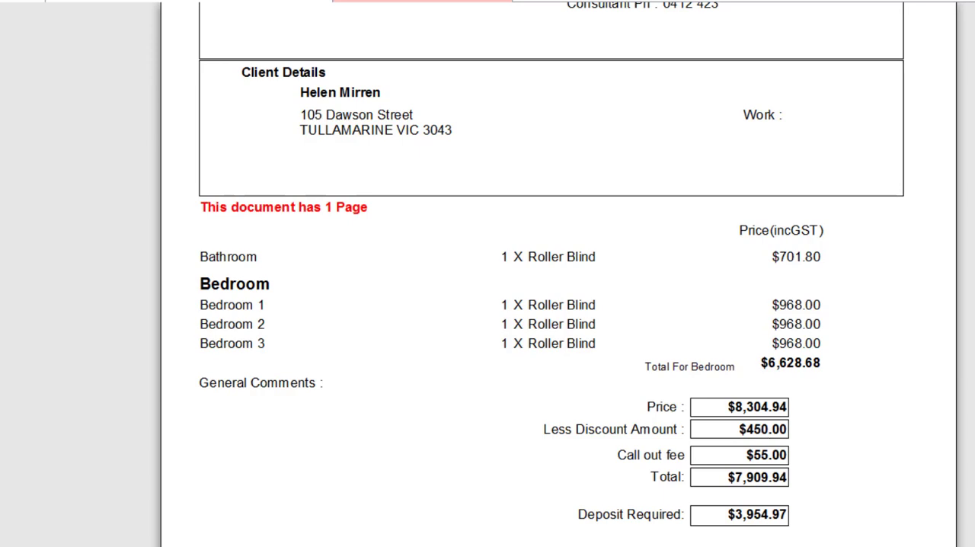
click(926, 6)
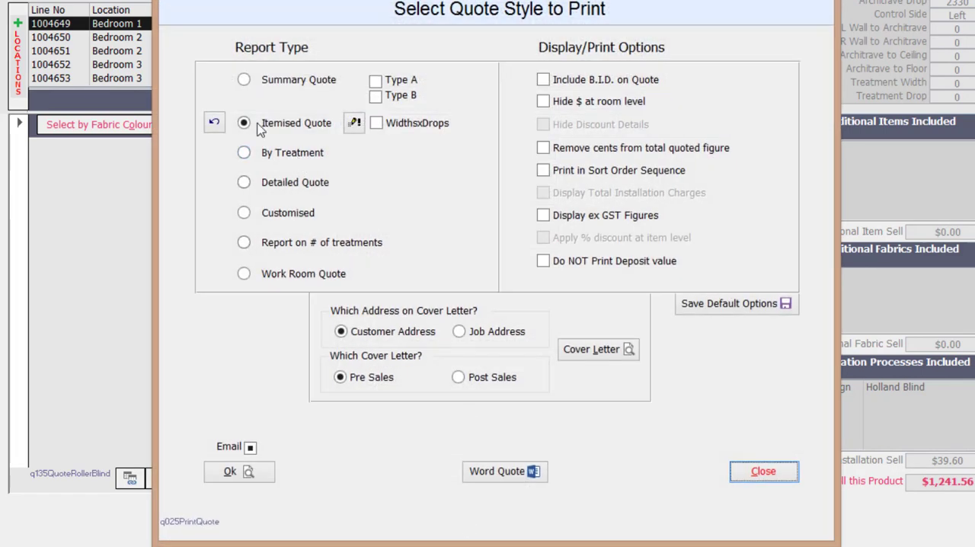
- Generate the Itemised Quote preview and review the roller blinds and totals listed for the bathroom and each bedroom
click(253, 472)
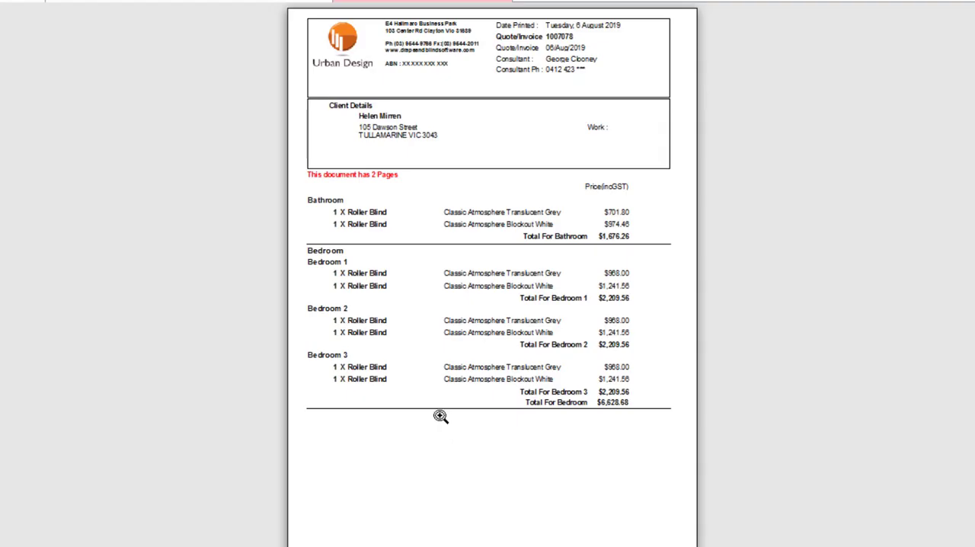
click(437, 416)
scroll(441, 417, up, 3)
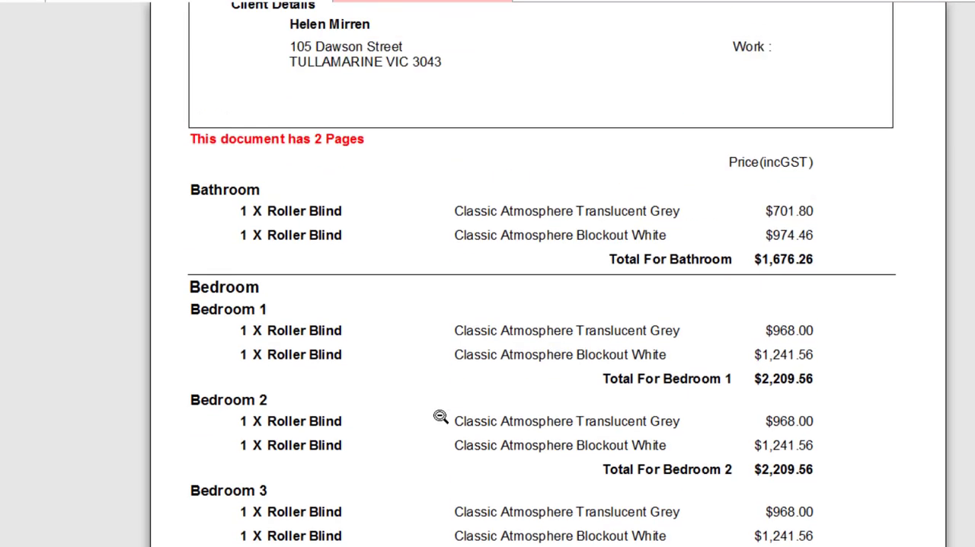
scroll(441, 417, up, 2)
scroll(440, 417, down, 1)
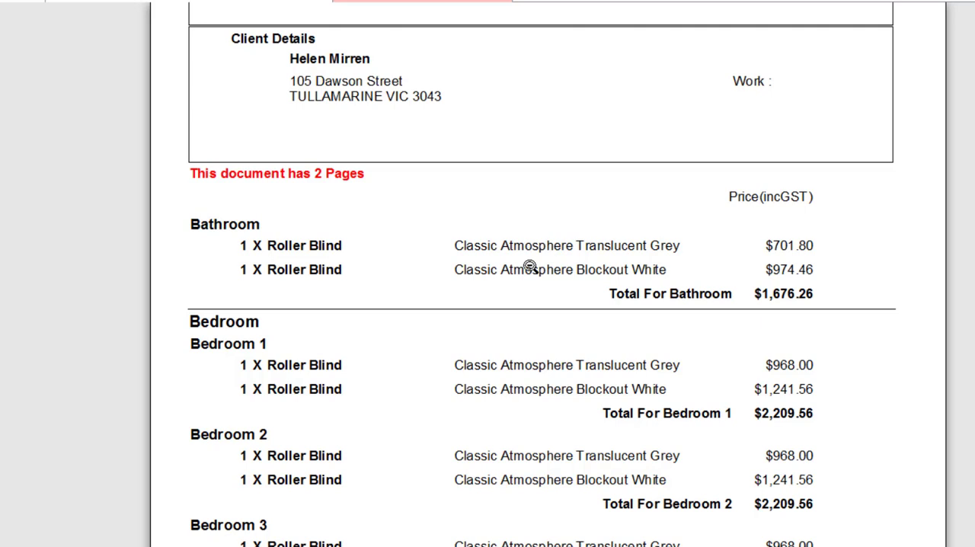
scroll(734, 345, down, 1)
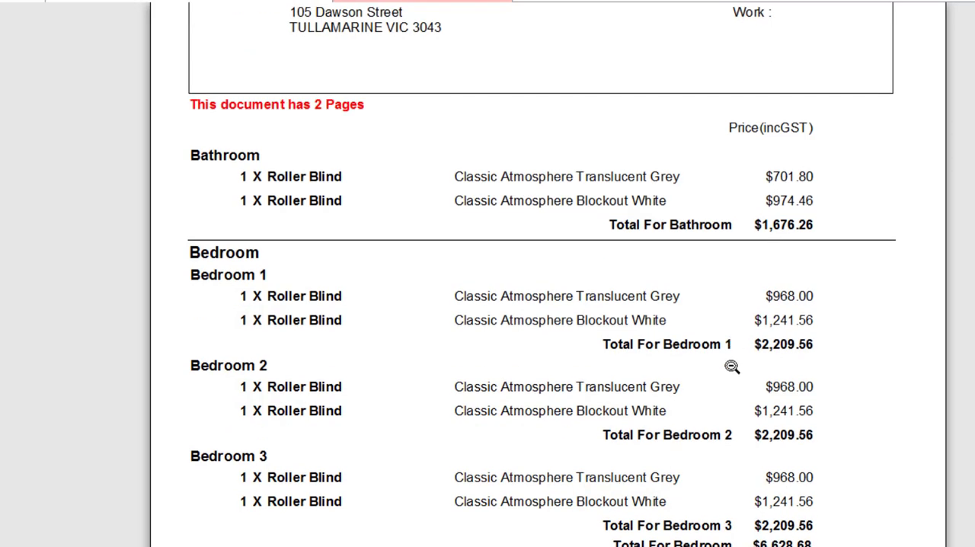
scroll(731, 367, down, 1)
scroll(728, 343, down, 1)
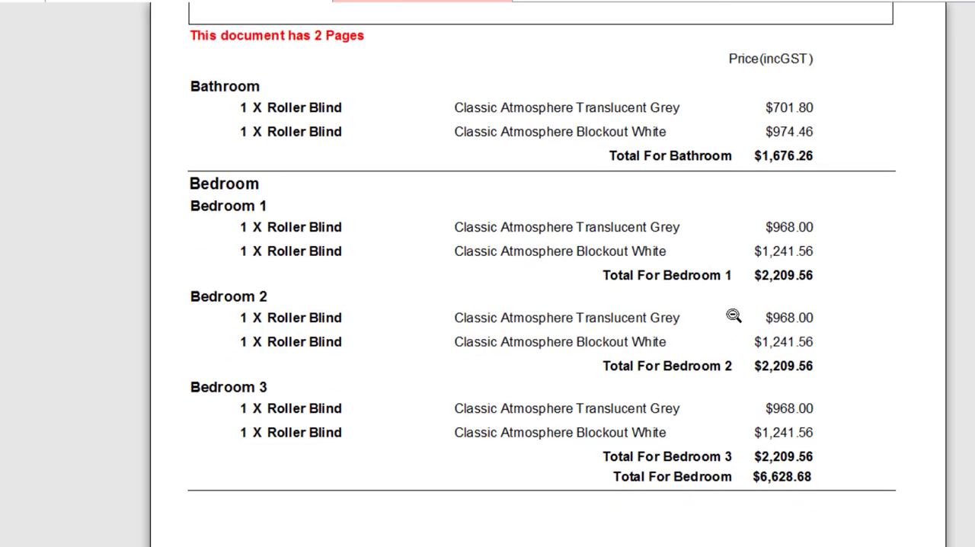
scroll(733, 315, down, 2)
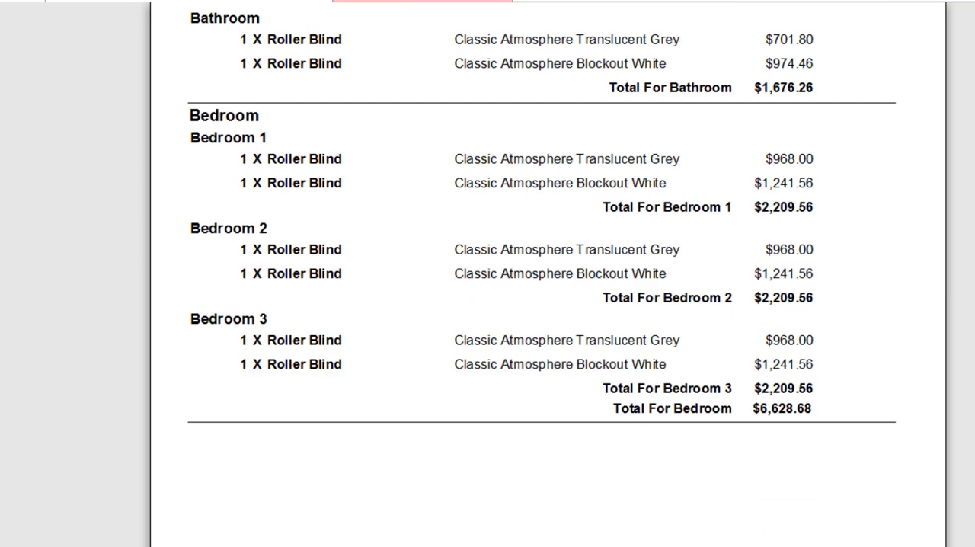
- View the second page of the itemised quote for its totals and signature section, and close the preview
click(228, 545)
scroll(557, 348, up, 12)
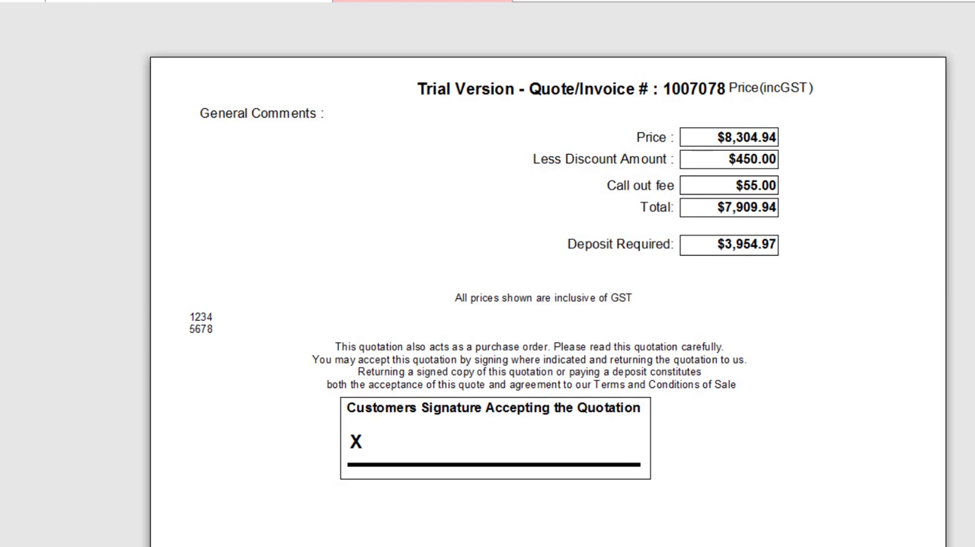
click(883, 2)
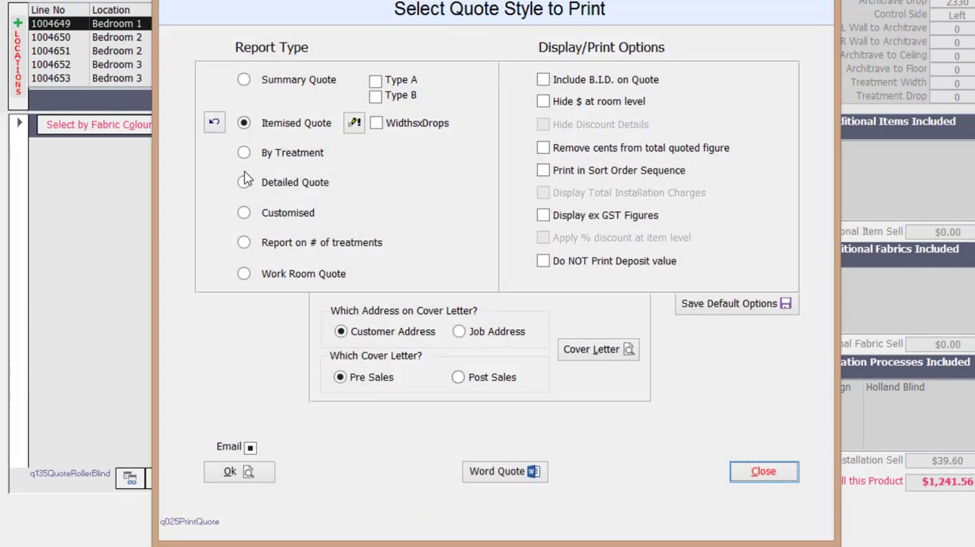
- Generate the quote preview By Treatment, review the roller blind lines and quote totals, and close the preview
click(243, 154)
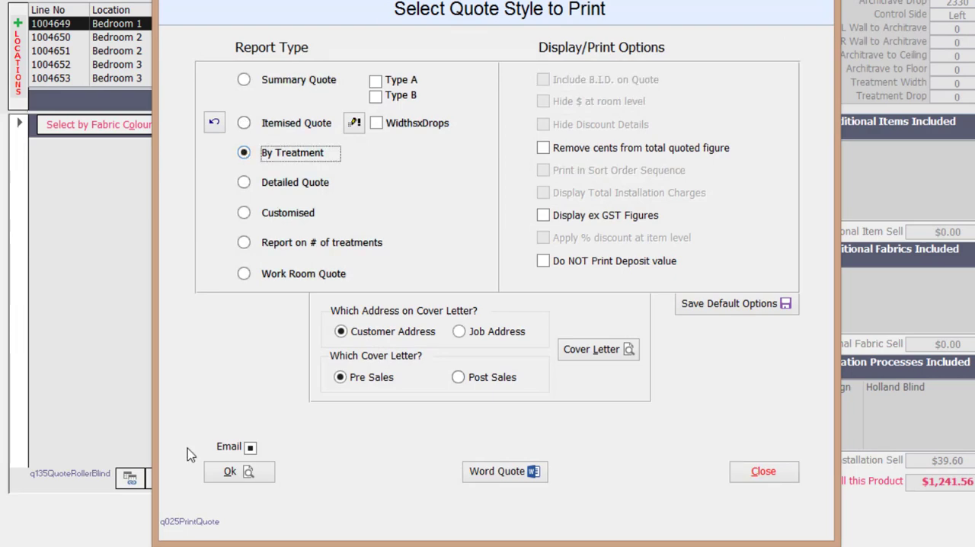
click(228, 473)
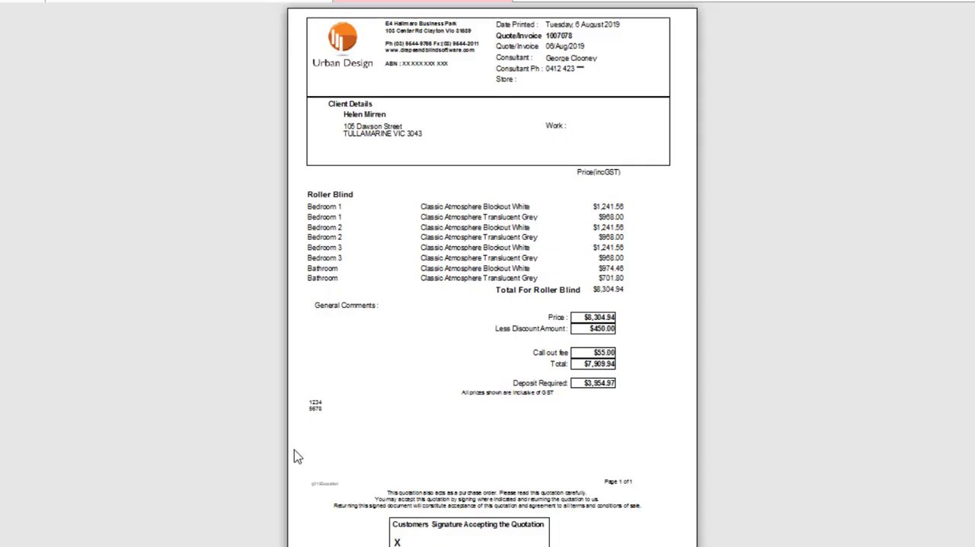
click(487, 379)
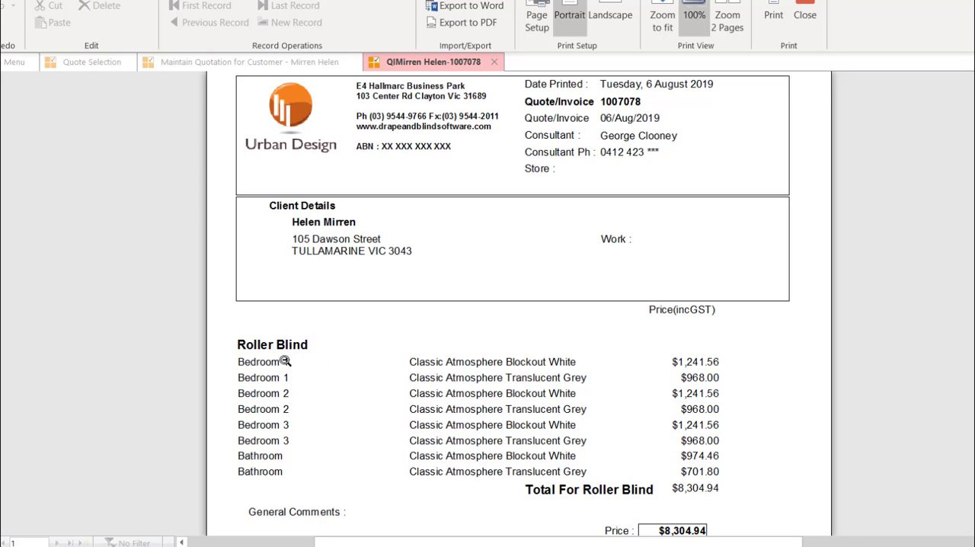
scroll(673, 444, down, 3)
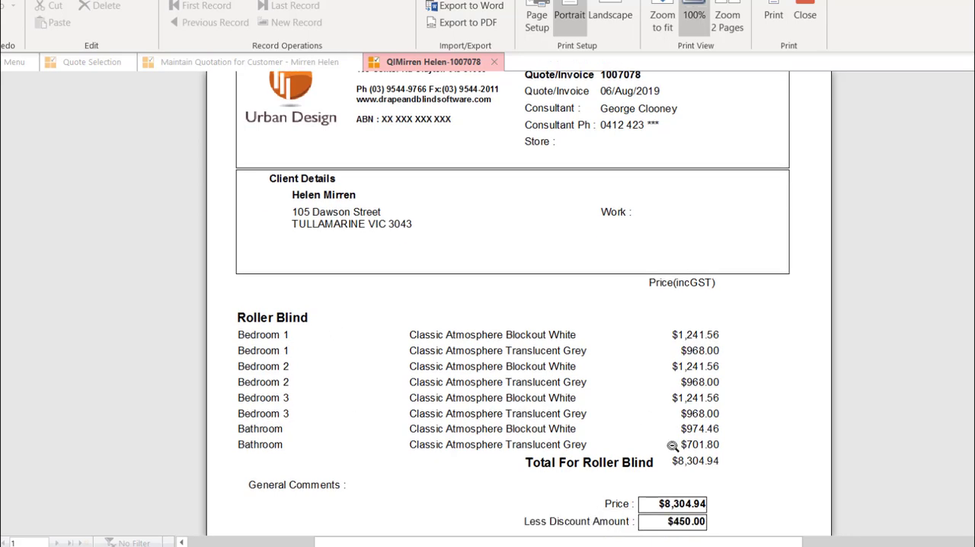
click(808, 3)
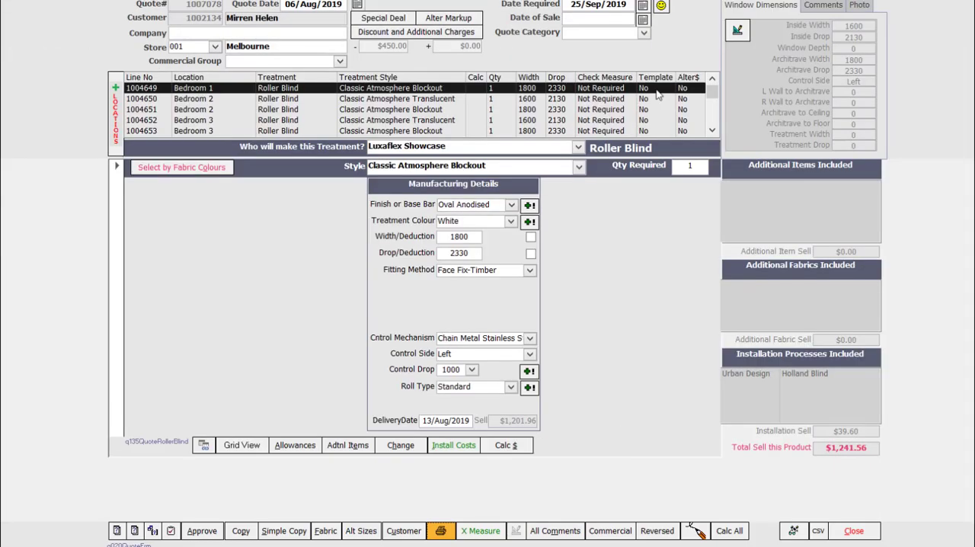